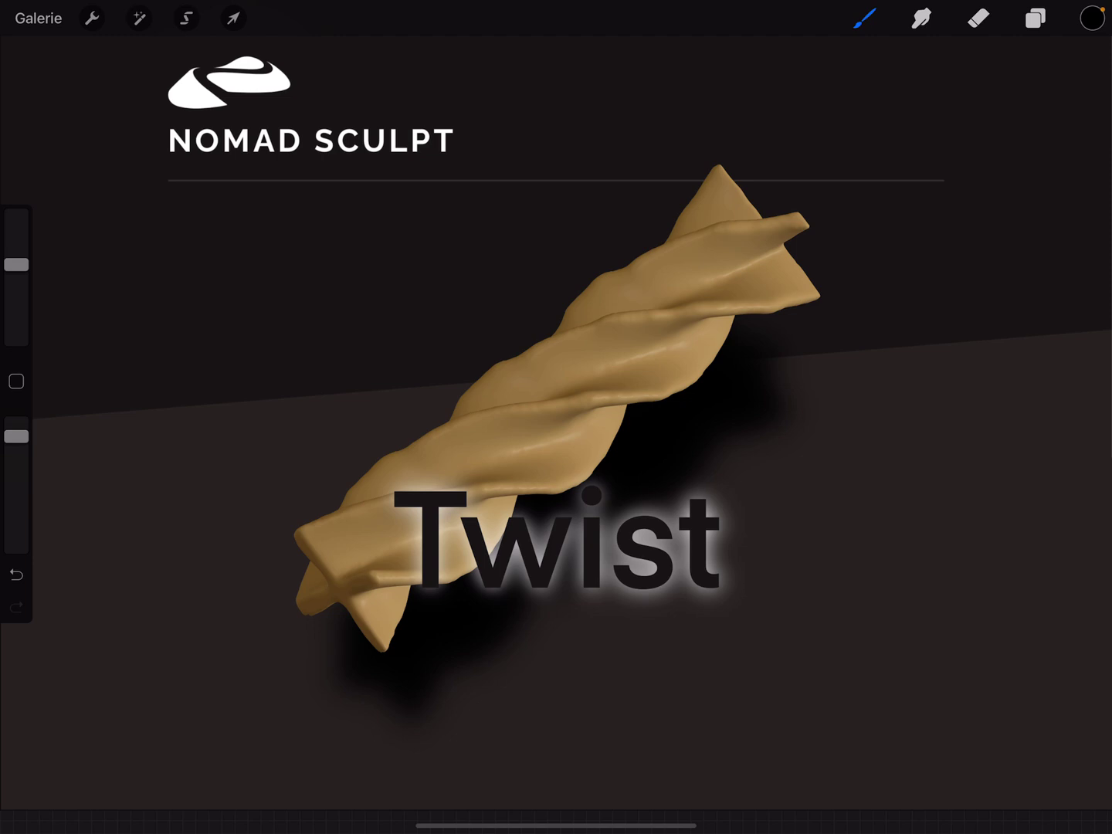
Step: Switch from Procreate's 'Twist' title card to Nomad Sculpt using the iPad dock
drag(556, 825, 556, 757)
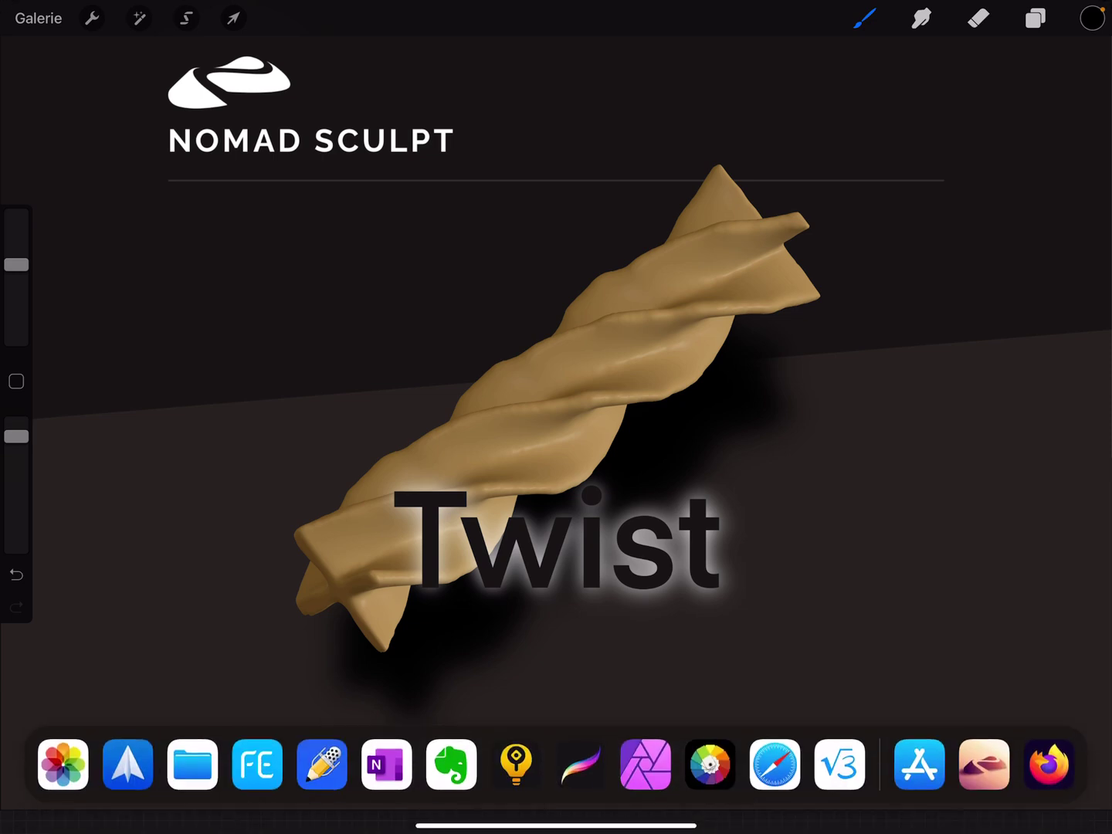
click(984, 777)
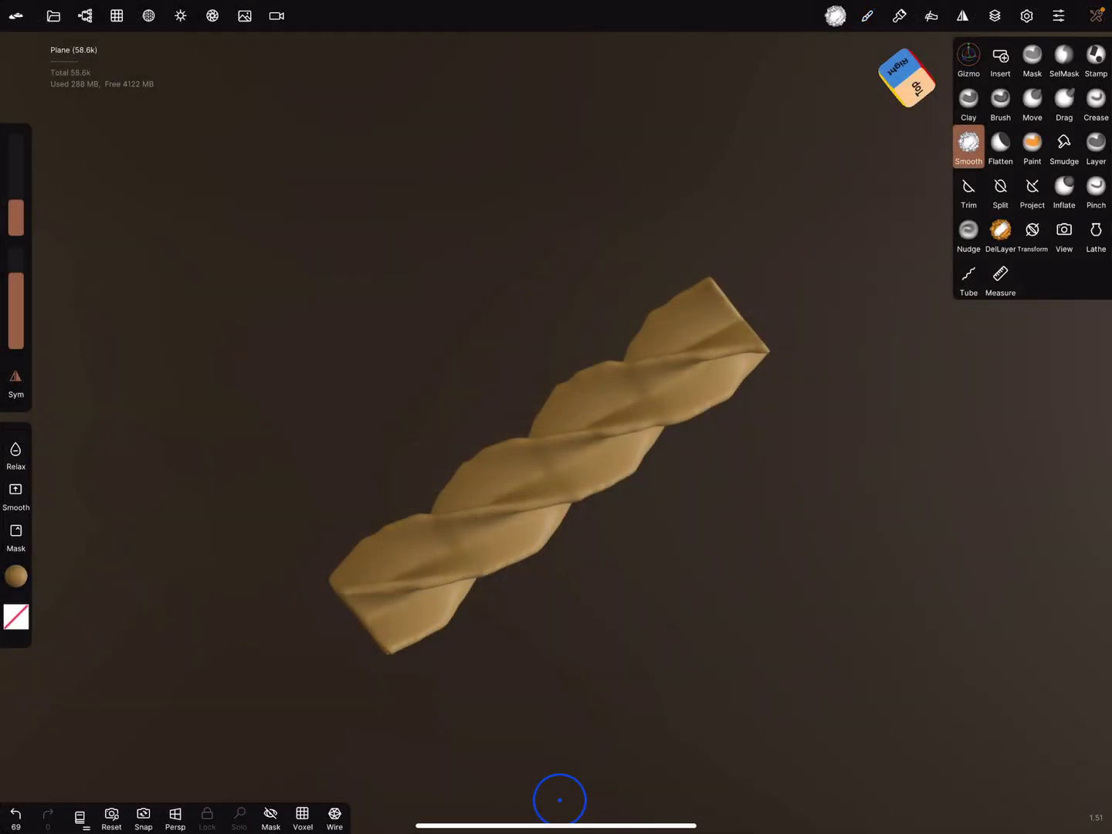
Step: Orbit the twisted model, then start a new empty scene from the Project panel
mouse_move(560, 800)
mouse_down()
mouse_move(604, 715)
mouse_move(618, 499)
mouse_move(677, 499)
mouse_move(772, 412)
mouse_move(713, 370)
mouse_move(686, 303)
mouse_up()
click(53, 15)
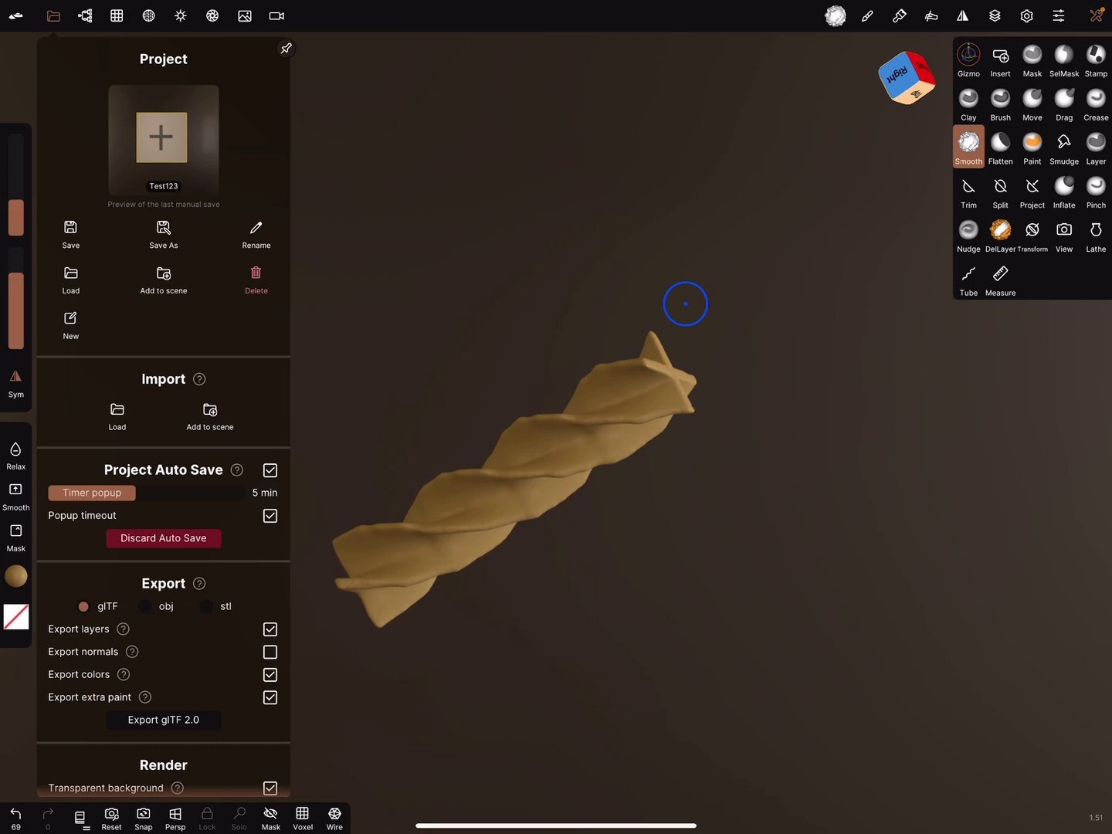
click(70, 324)
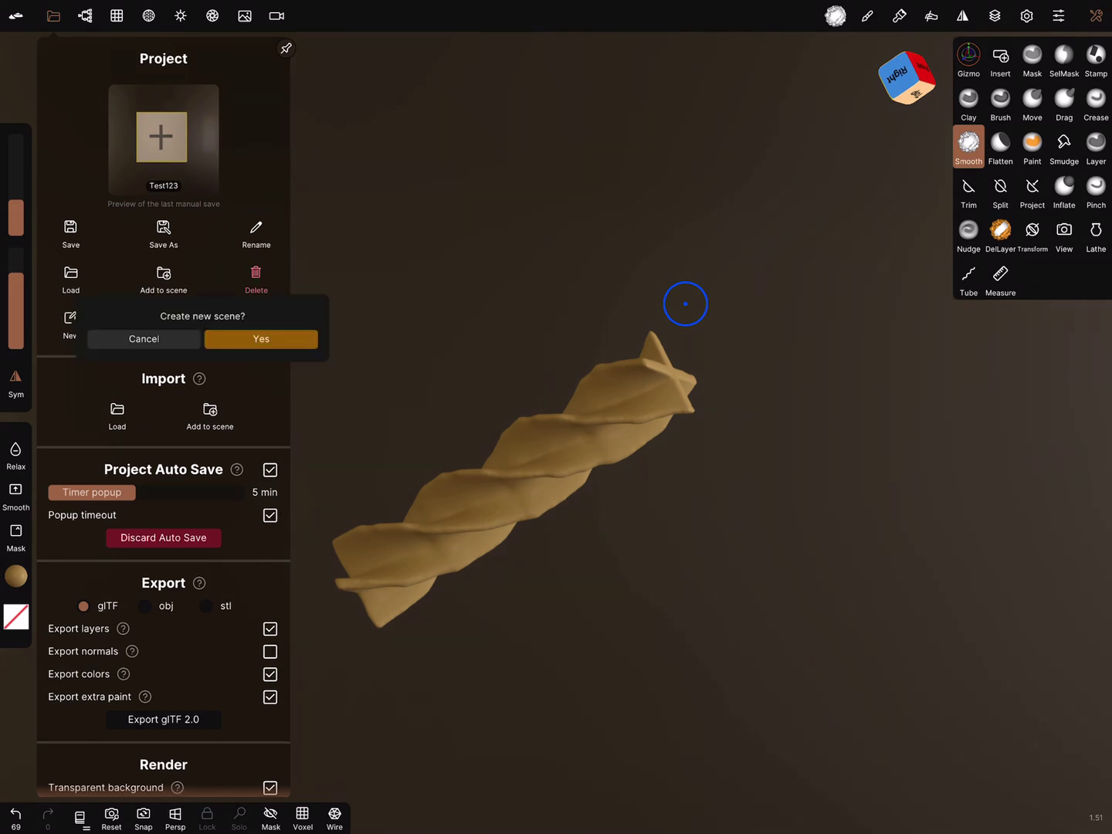
click(261, 338)
Step: Delete the default sphere and add a Plane primitive to the scene
click(117, 15)
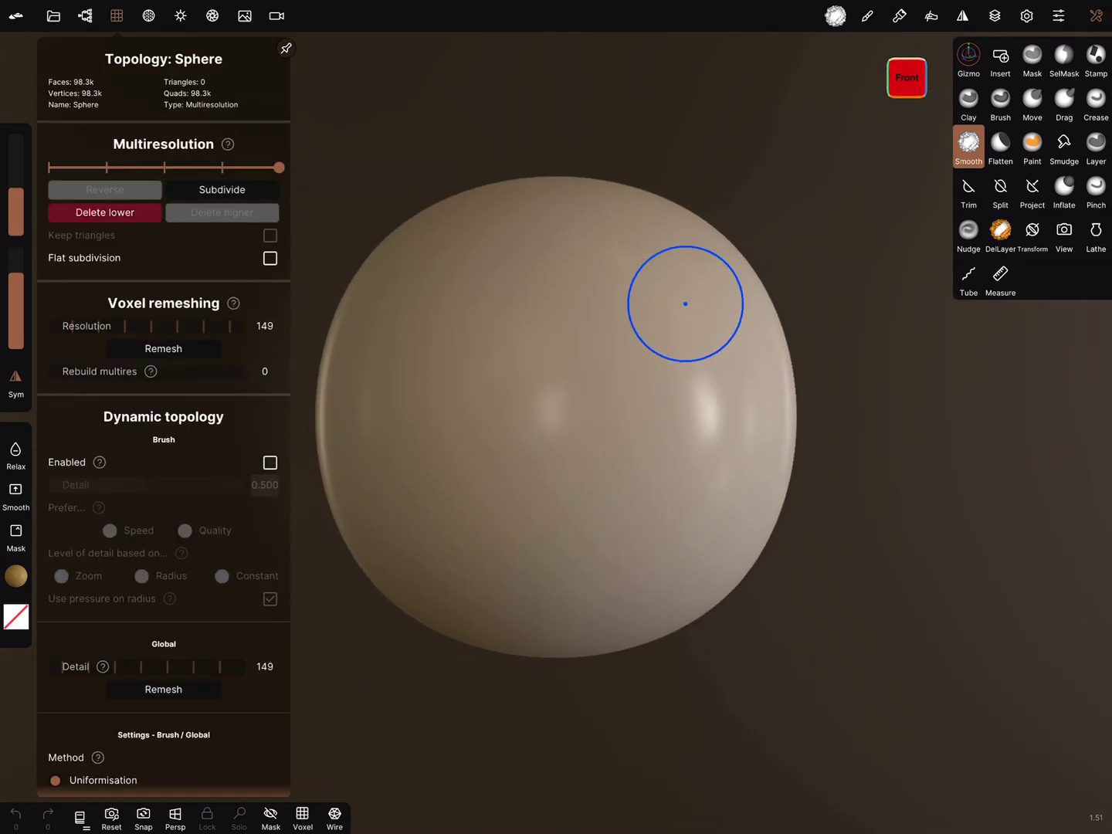
click(85, 16)
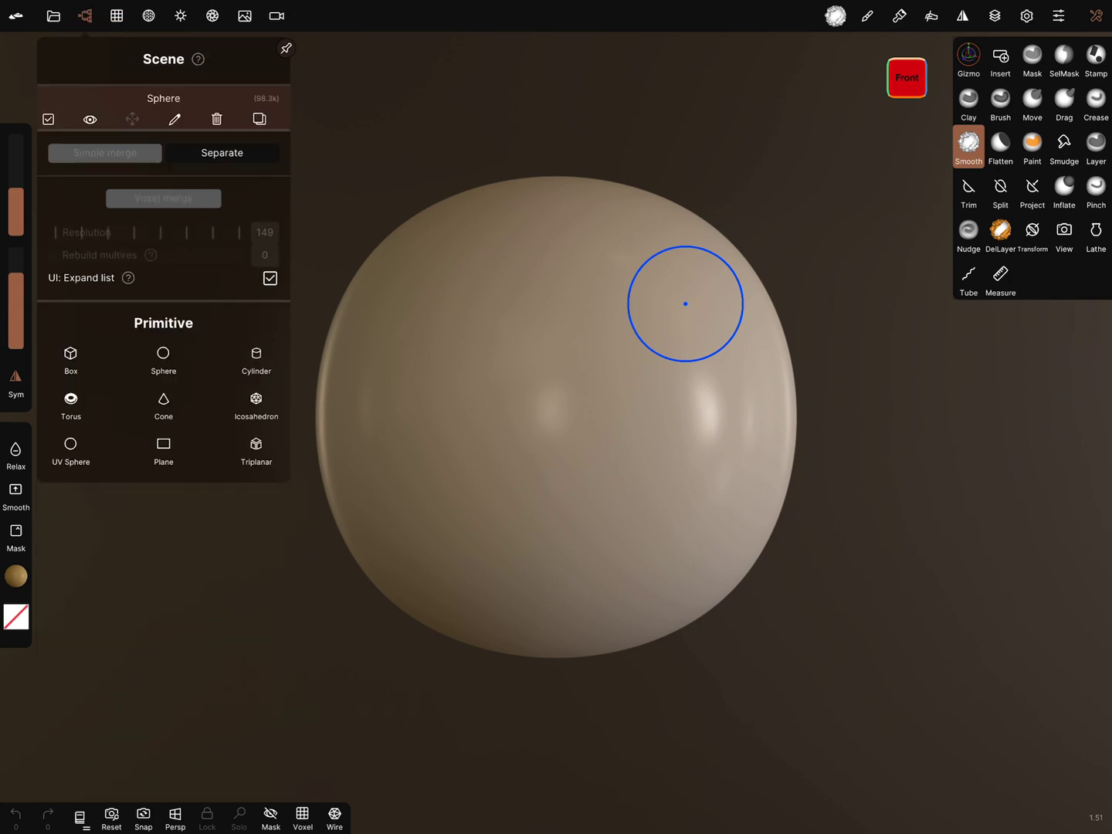
click(216, 118)
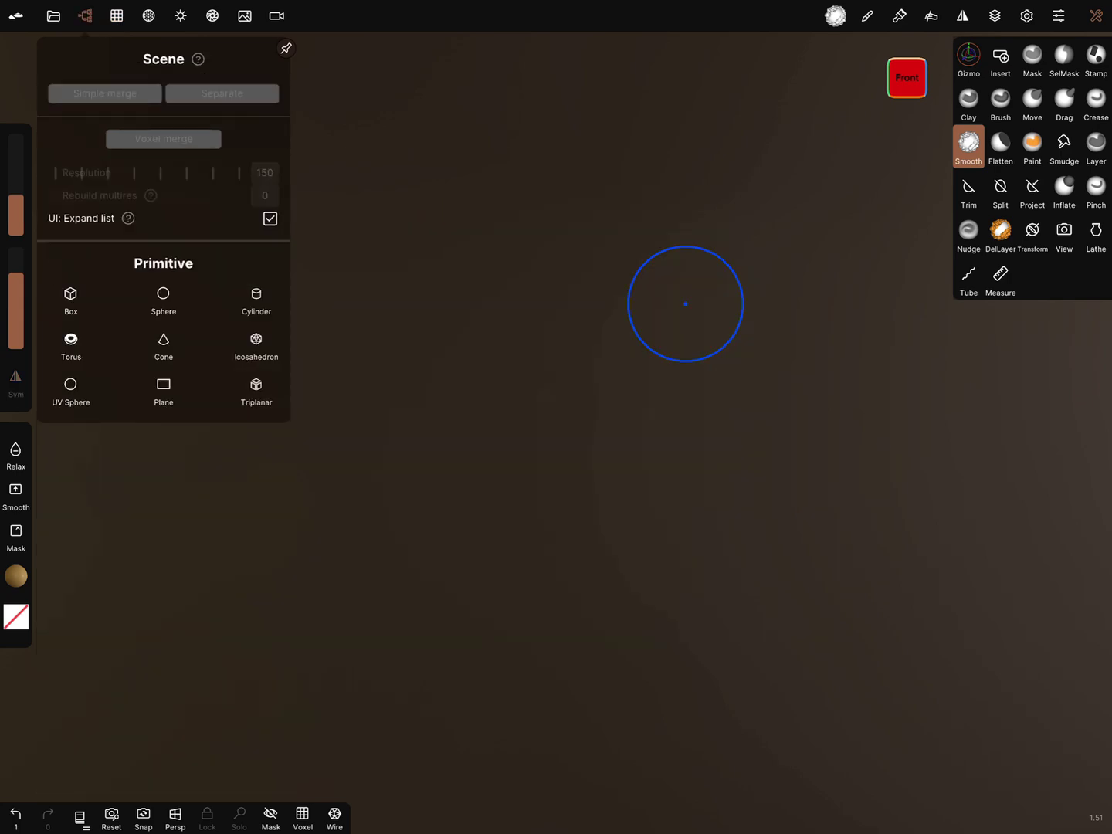
click(163, 386)
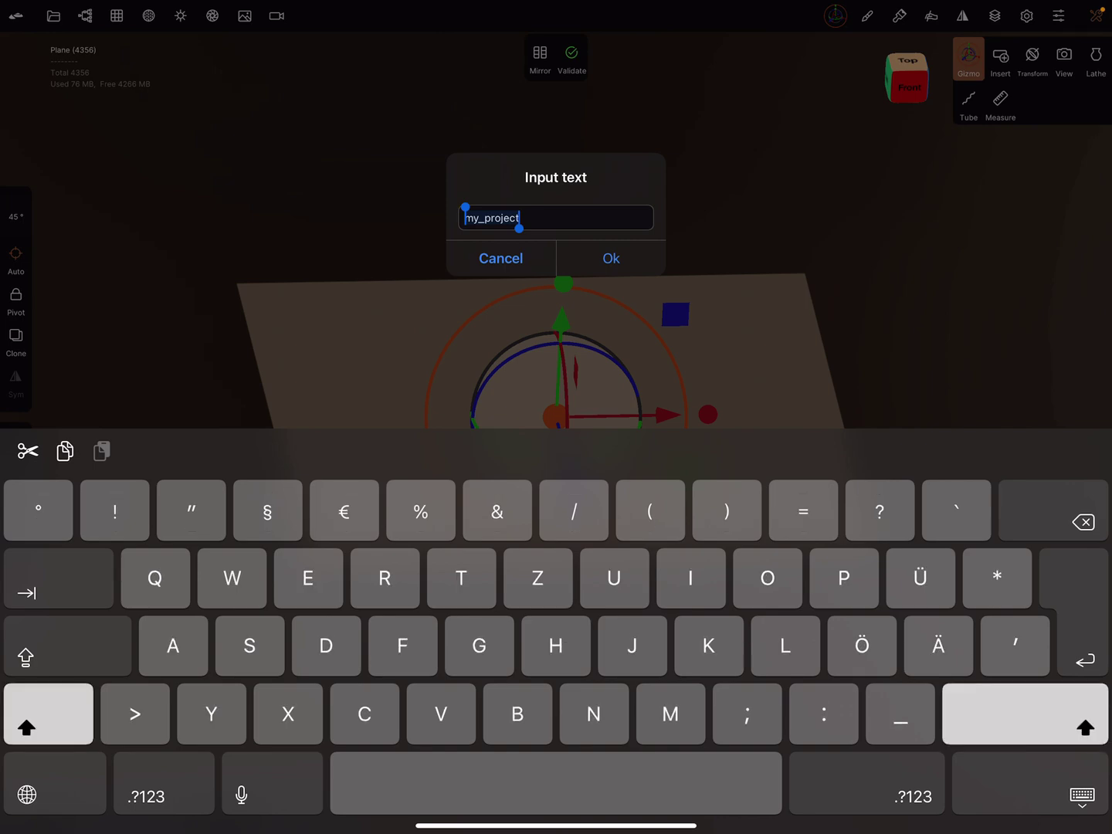
Step: Replace my_project with Test1234 as the project name, then orbit around the plane
text(Test)
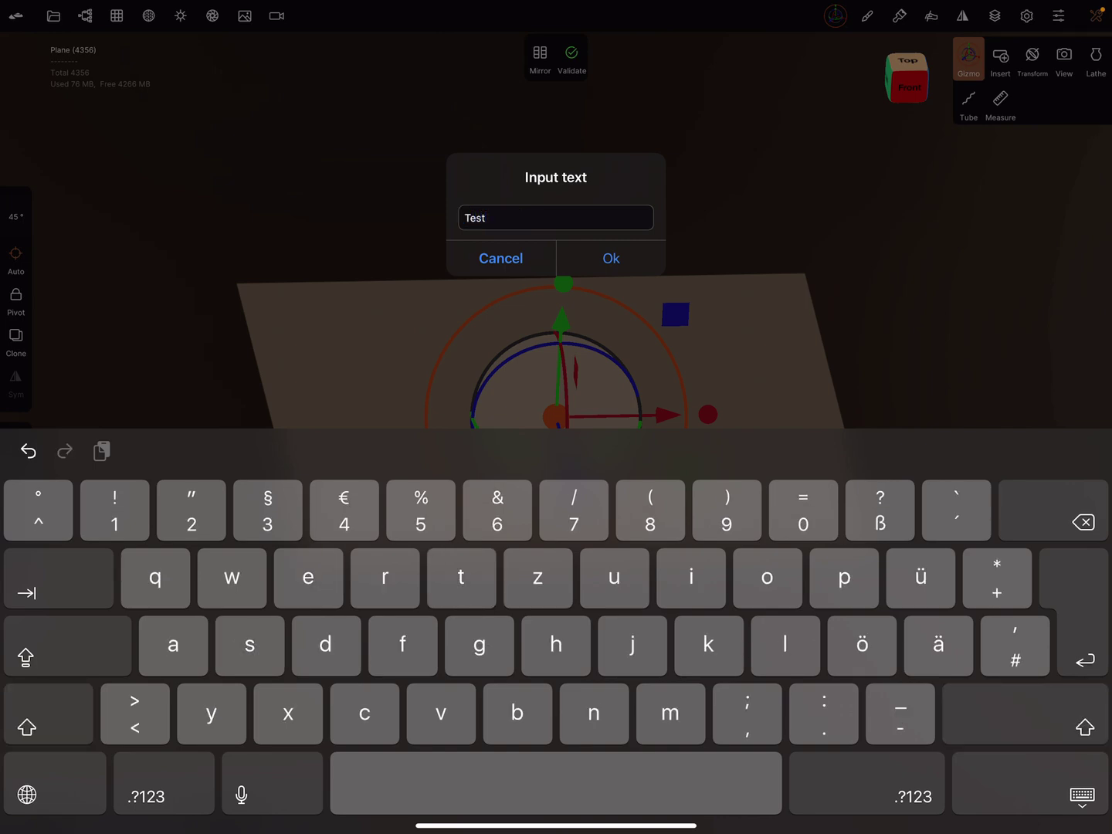
text(1234)
key(Return)
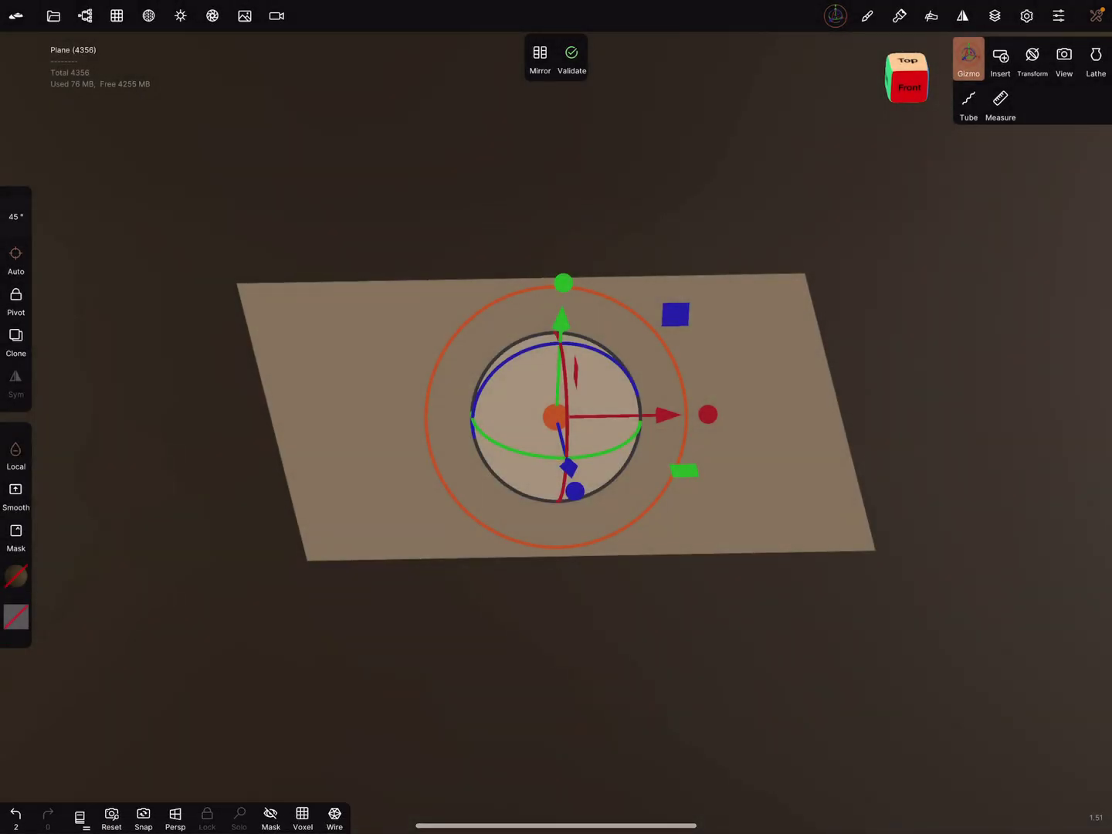
drag(464, 696, 696, 696)
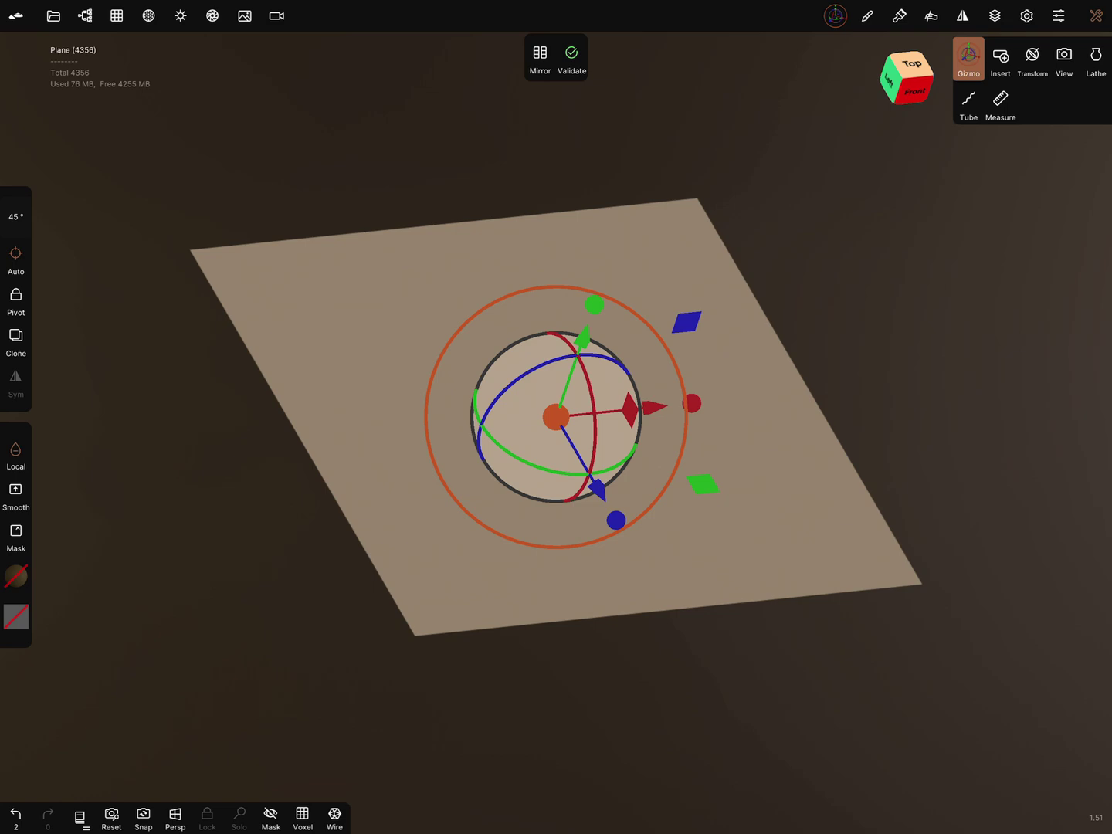
drag(695, 695, 525, 696)
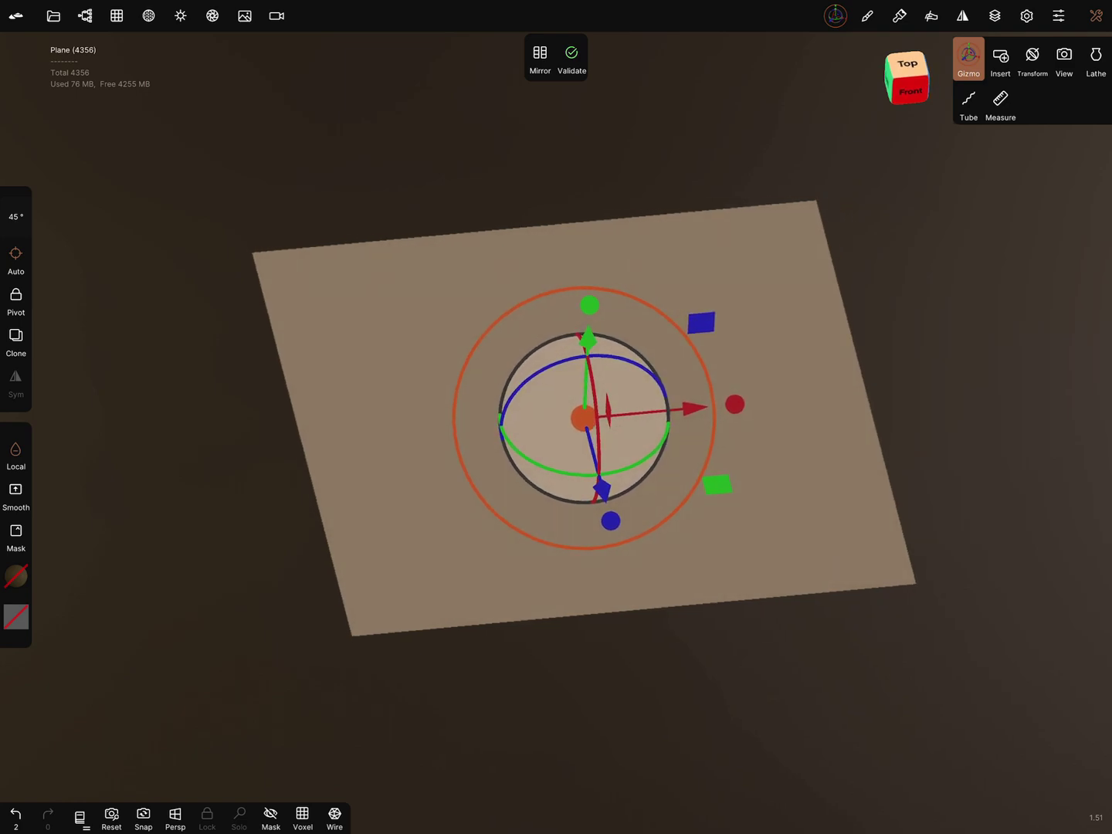
Step: In Top view, validate the plane and subdivide it twice to about 1.08M faces
click(908, 64)
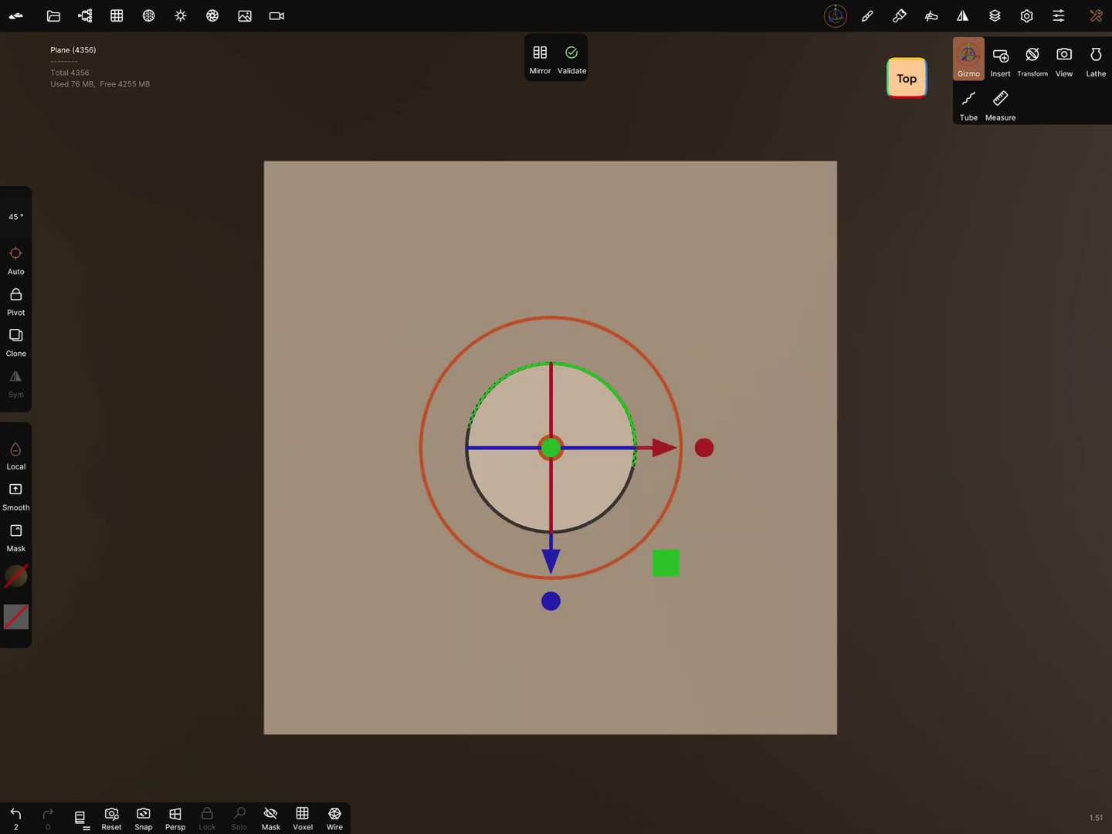
click(572, 55)
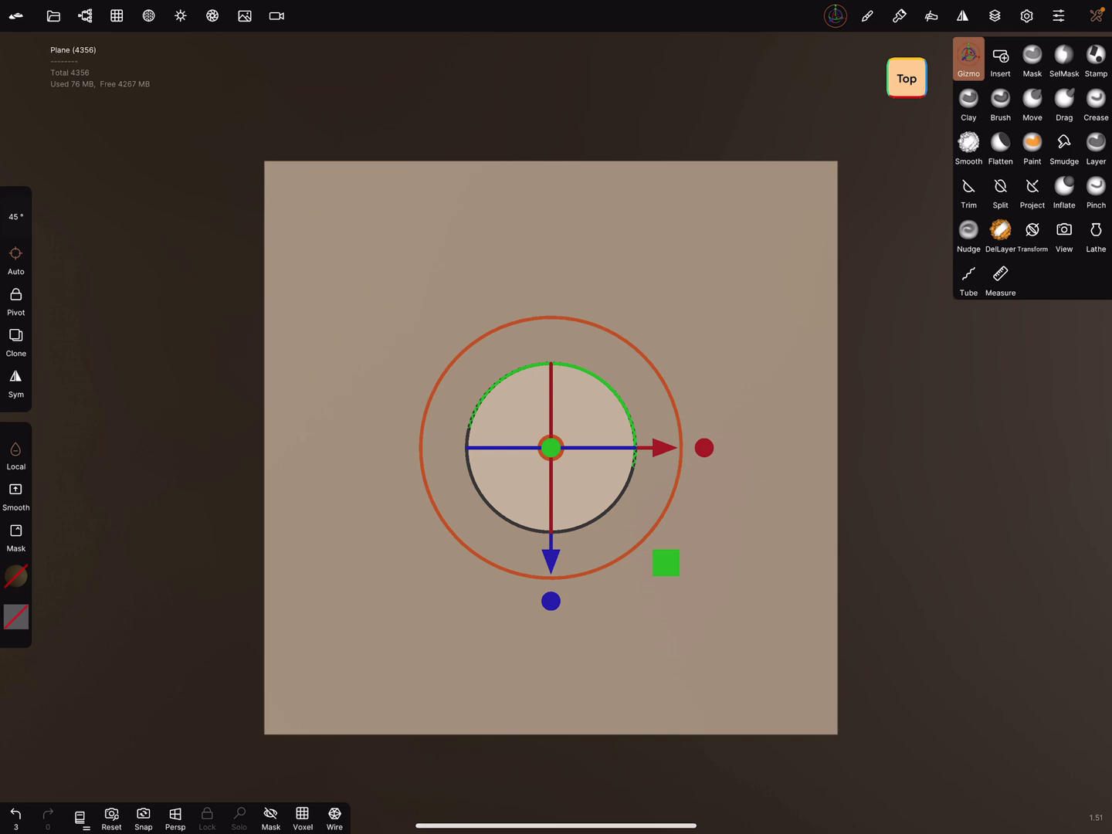
click(117, 15)
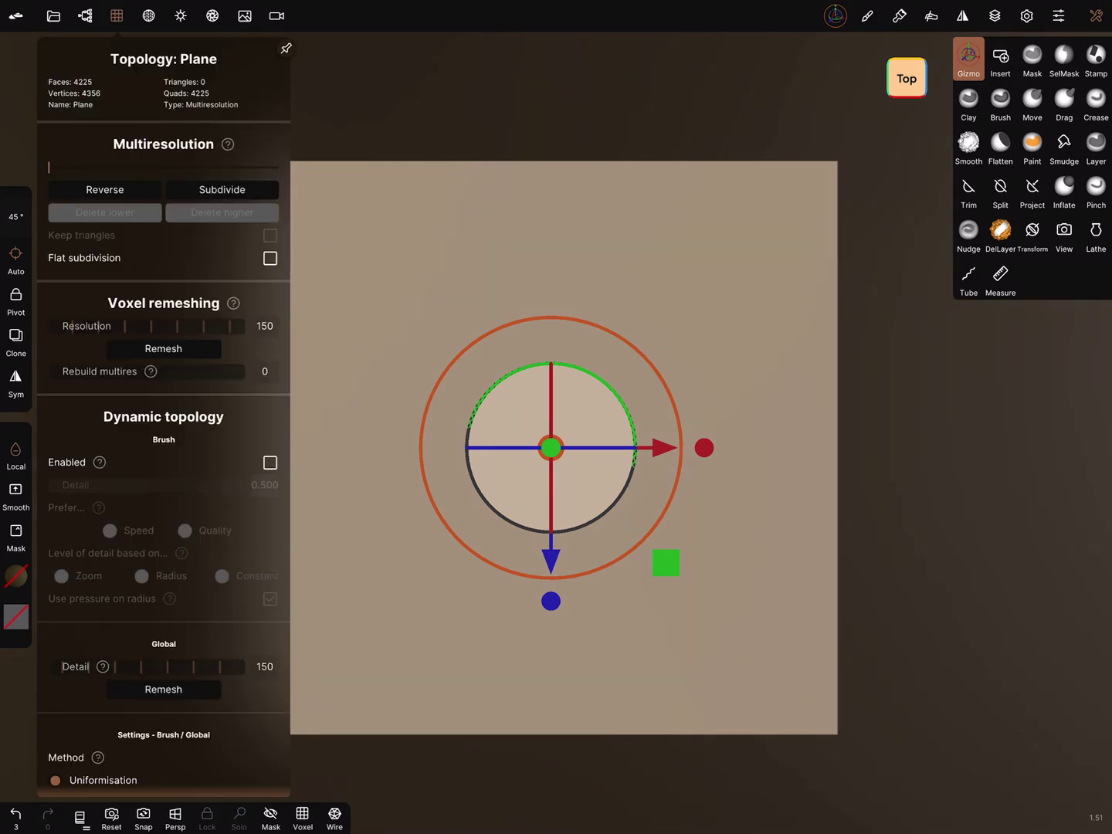
click(222, 190)
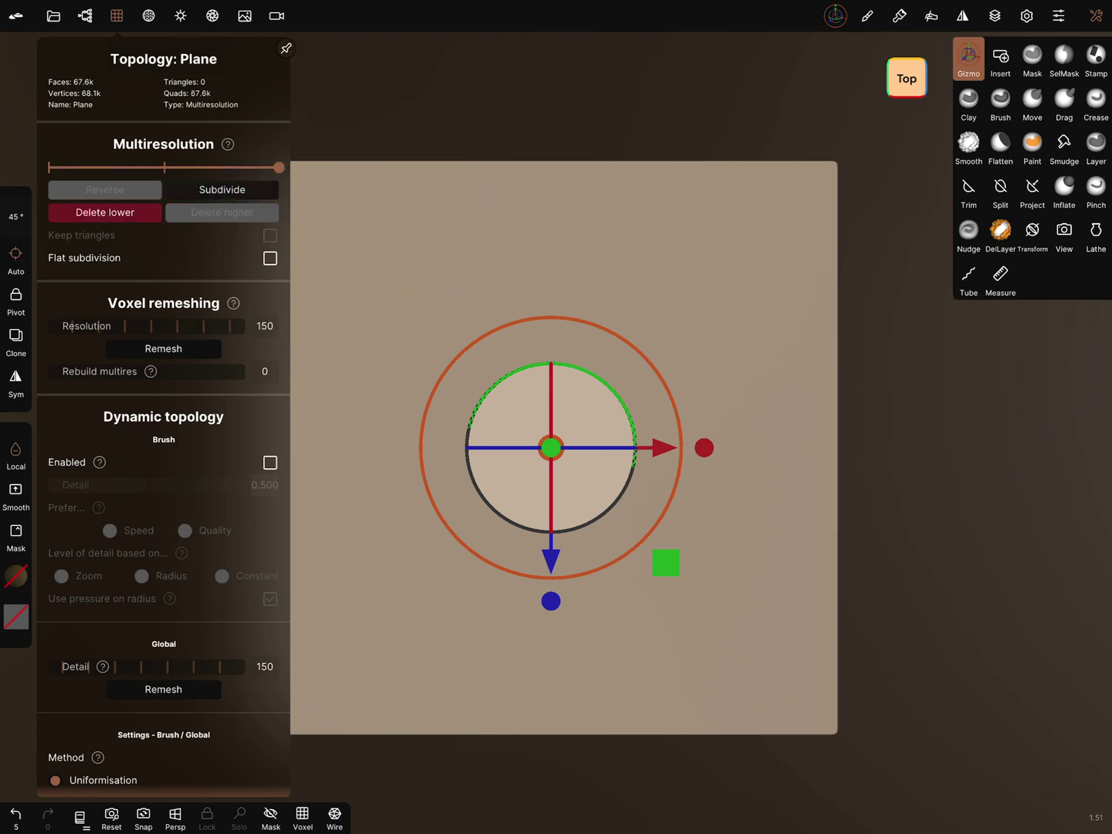
click(222, 189)
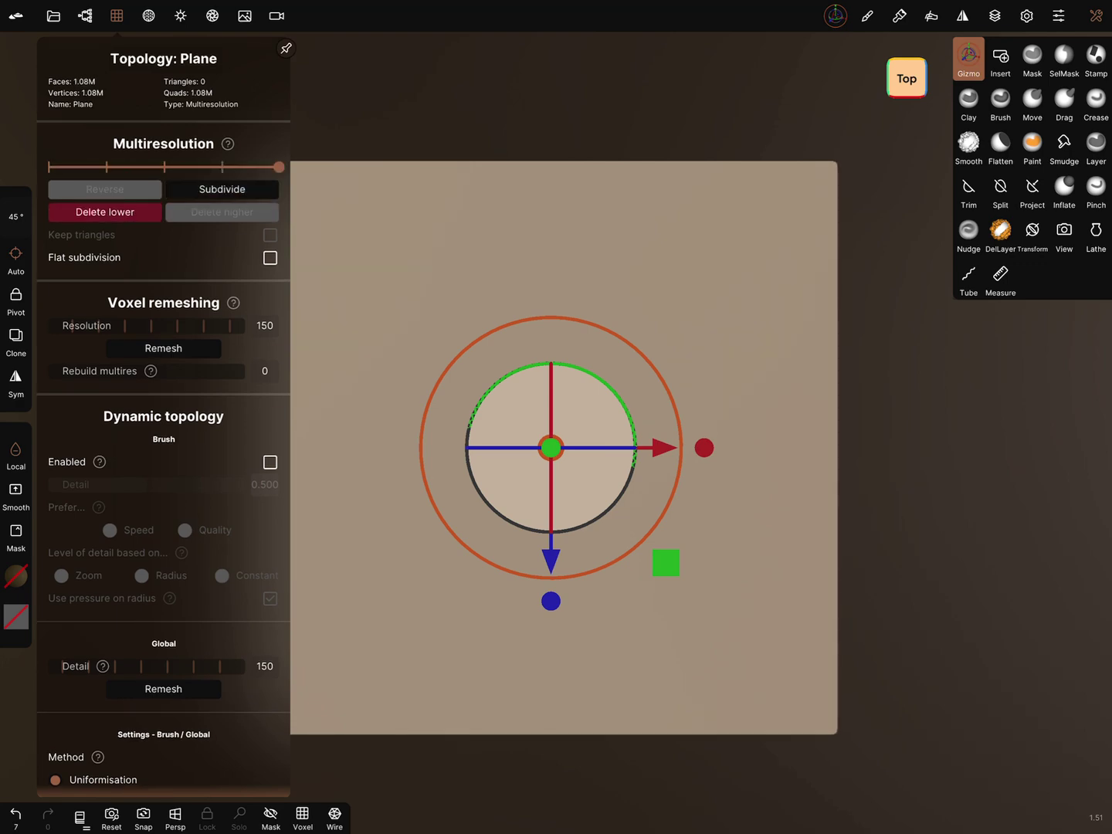
click(116, 15)
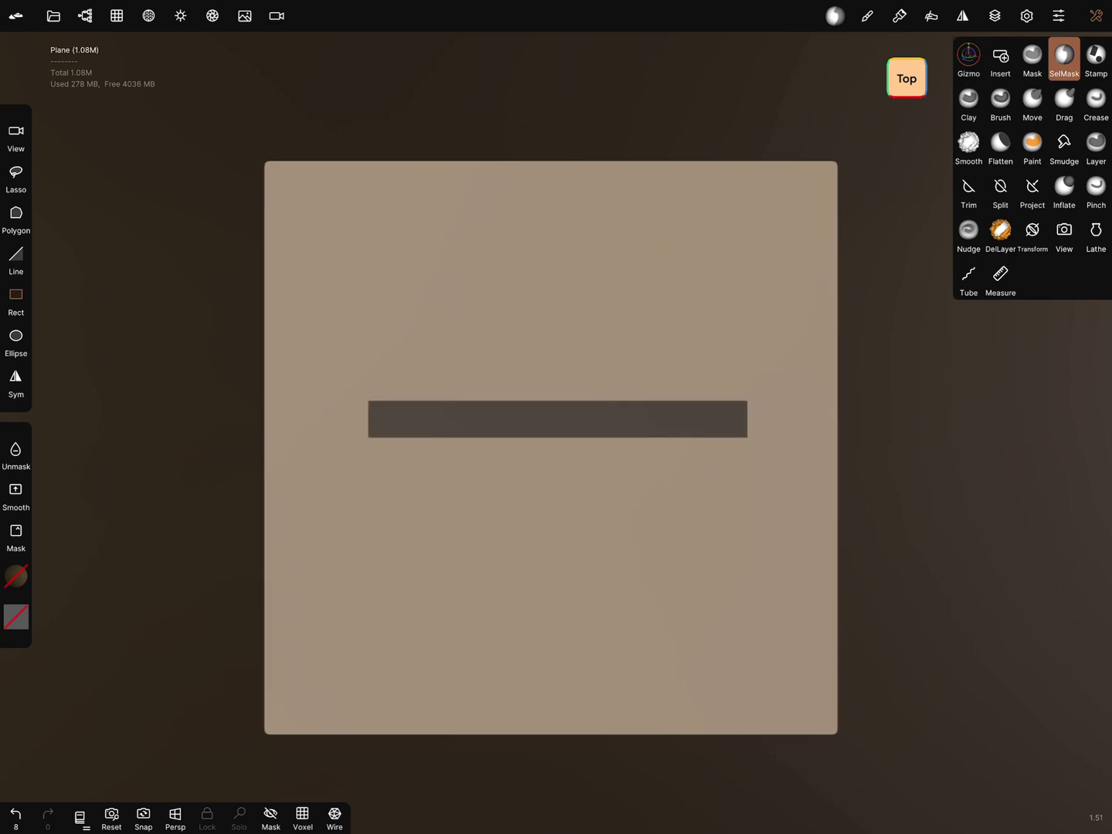
Step: Mask a vertical strip through the centre to form a plus-shaped mask, viewed at an angle
drag(530, 231, 570, 605)
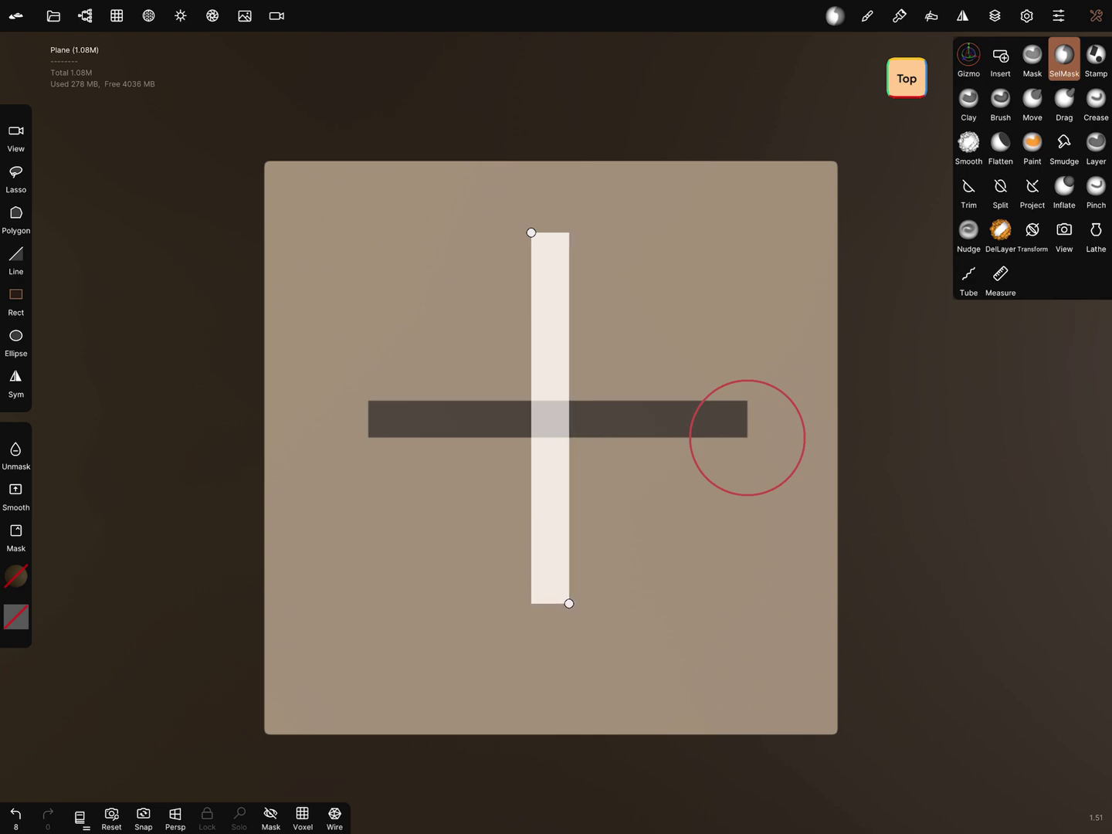
drag(570, 605, 569, 598)
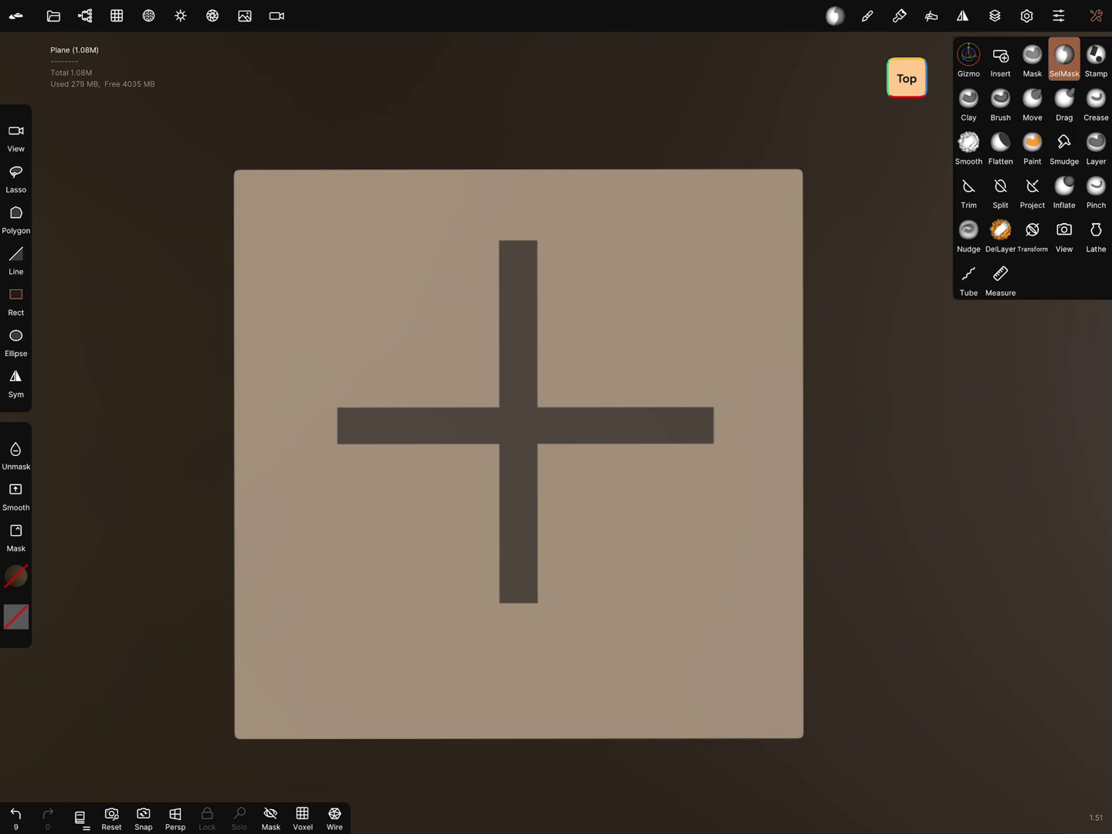
drag(656, 606, 626, 484)
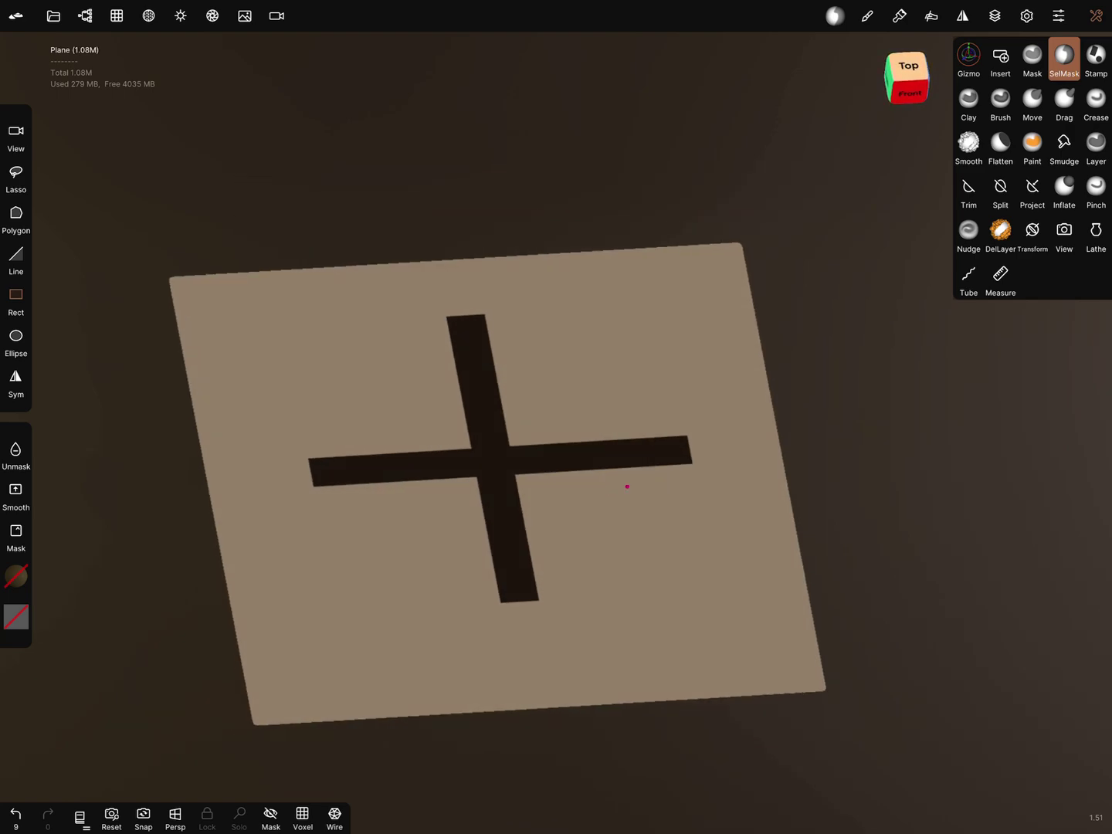
Step: Invert the mask and pull the unmasked cross upward into tall walls
drag(707, 618, 703, 571)
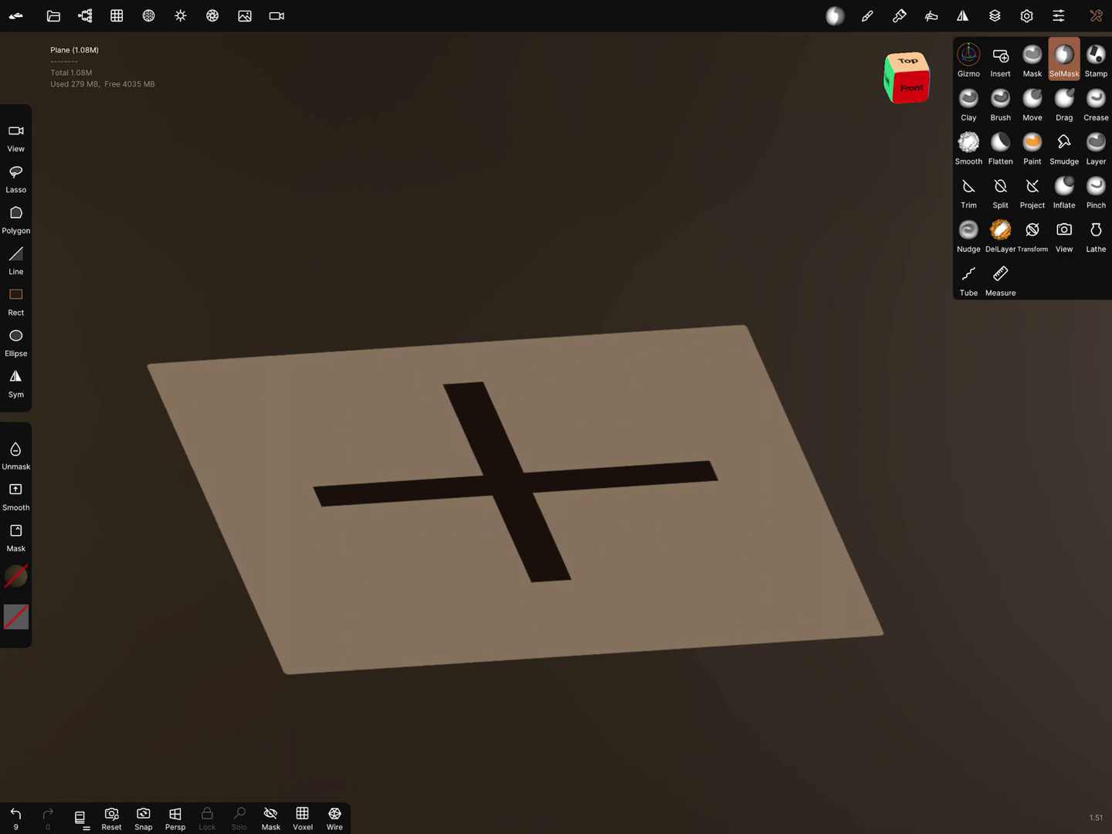
click(1032, 58)
click(886, 437)
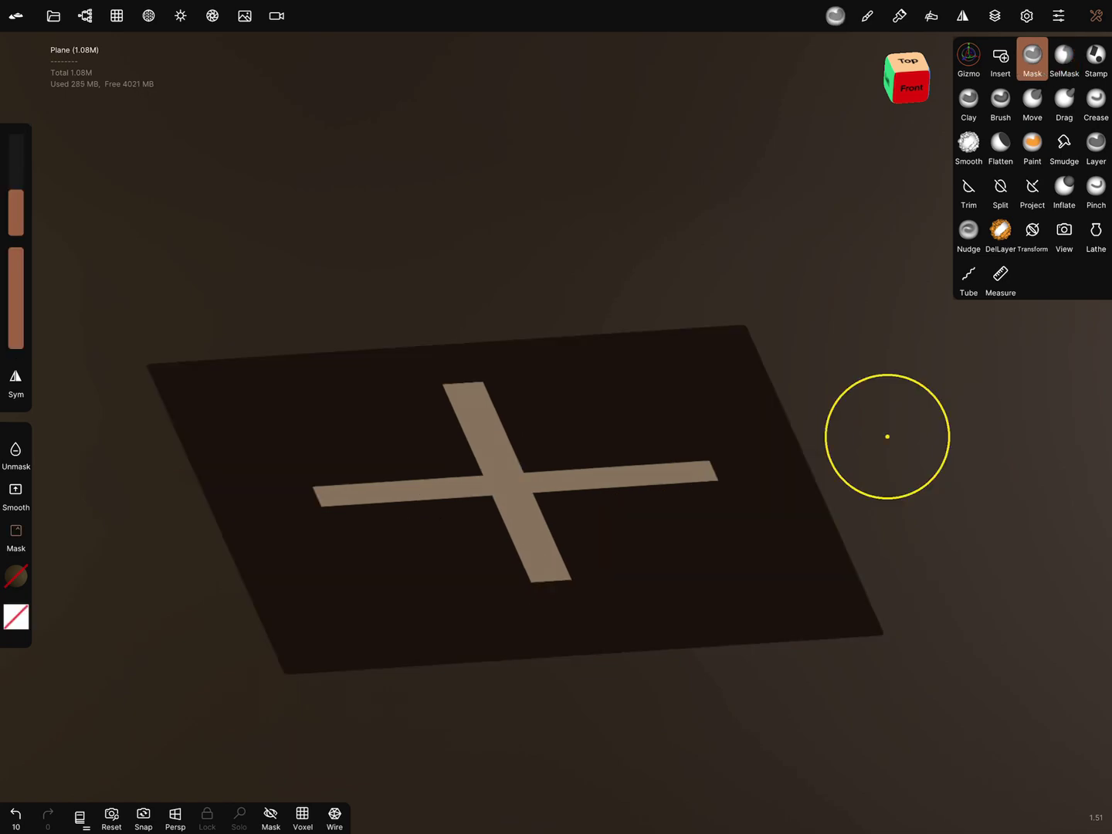
click(1064, 58)
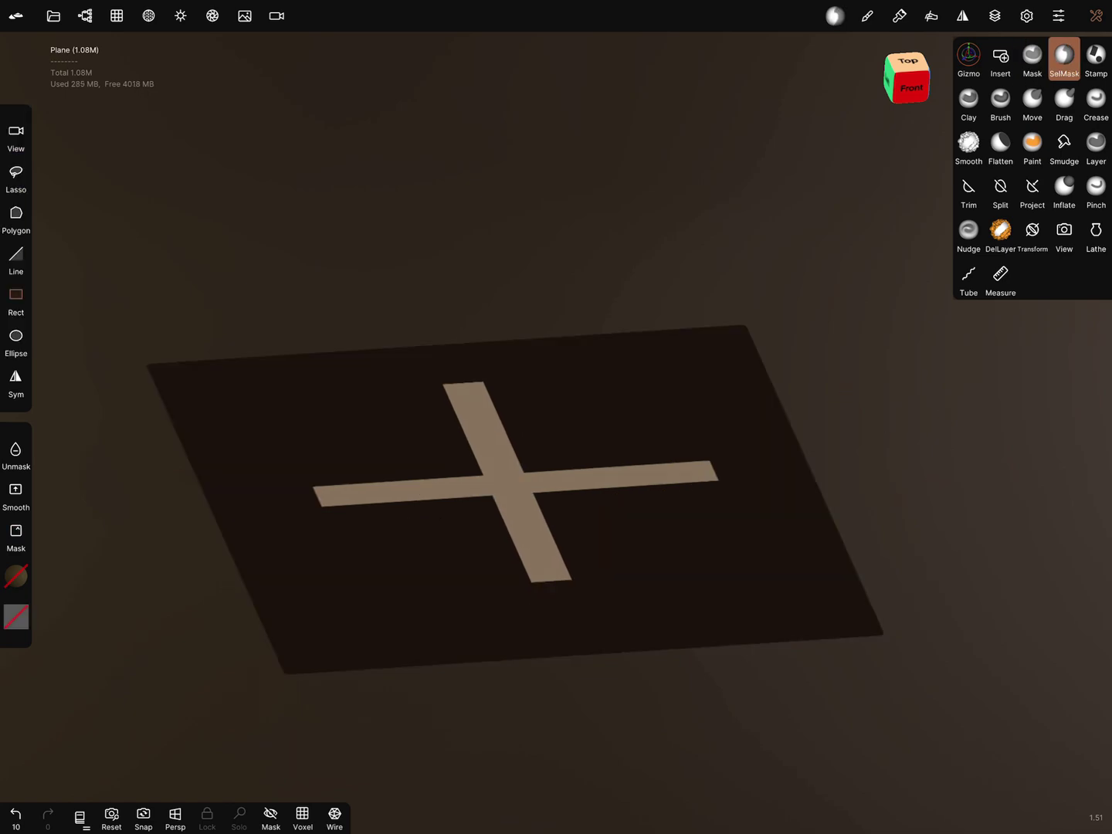
click(968, 58)
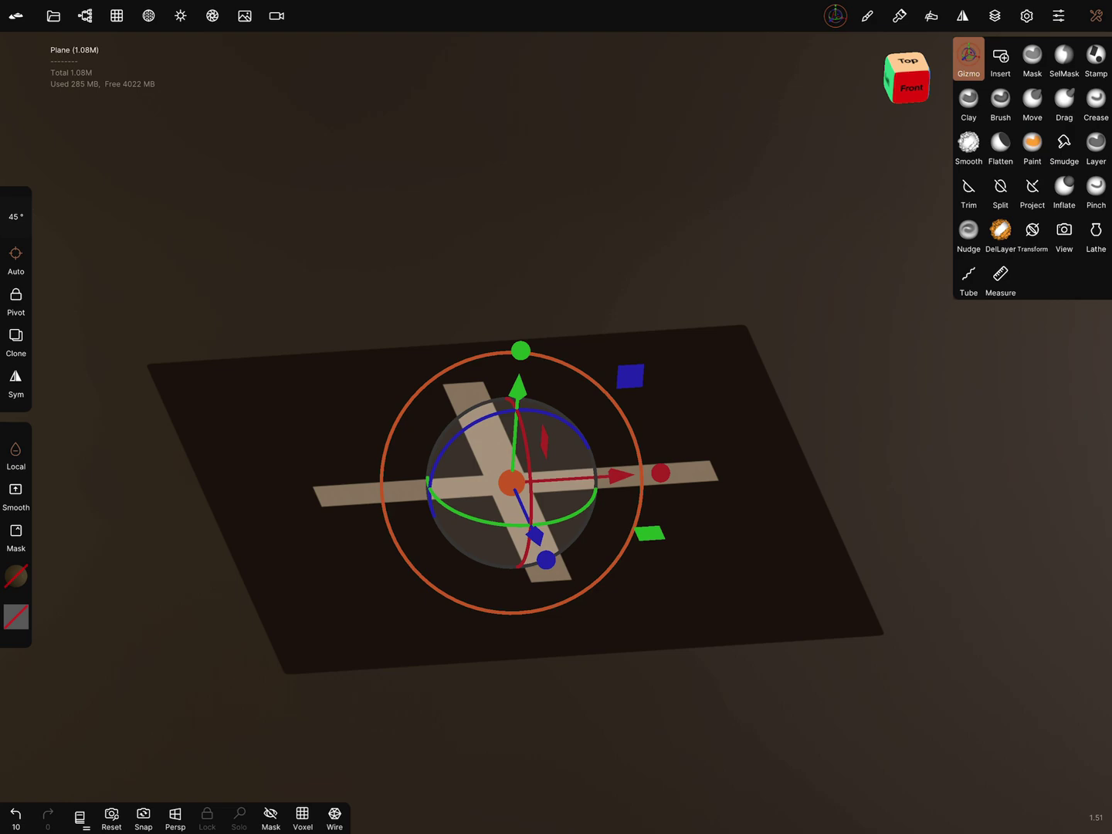
drag(518, 387, 519, 178)
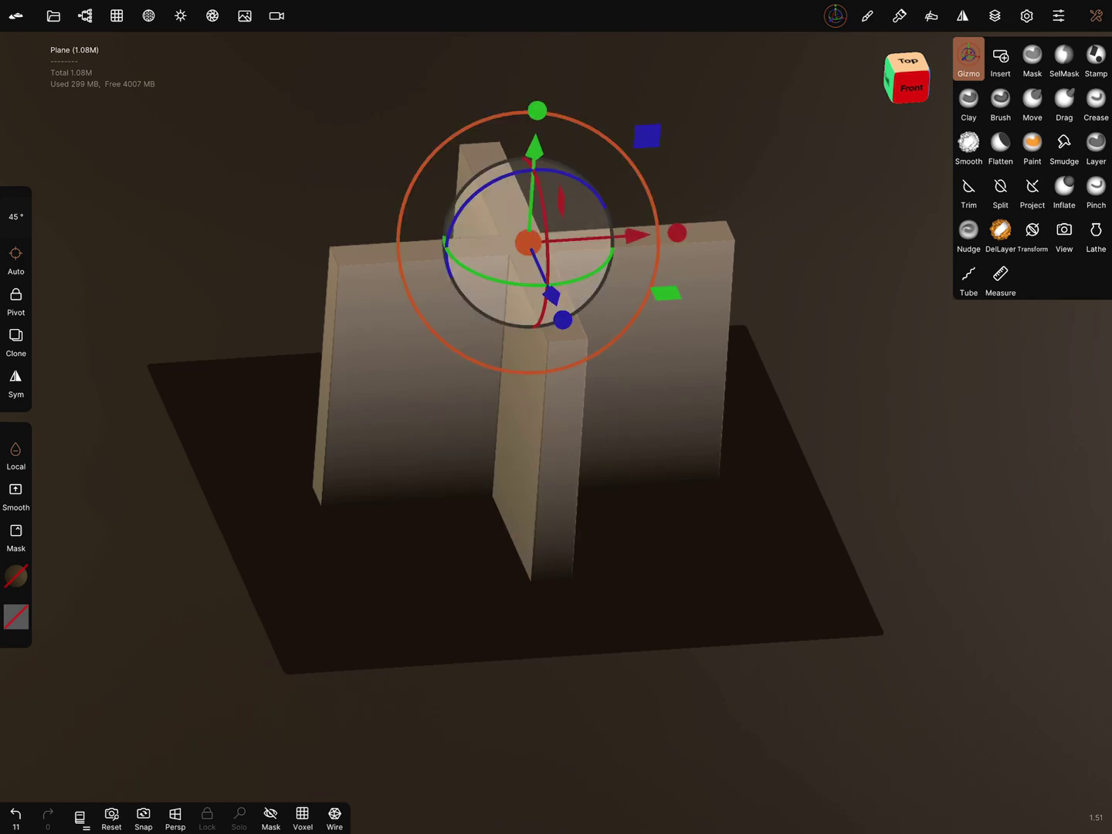
Step: Orbit around the extruded cross to reframe it, briefly checking the camera settings
drag(703, 541, 703, 571)
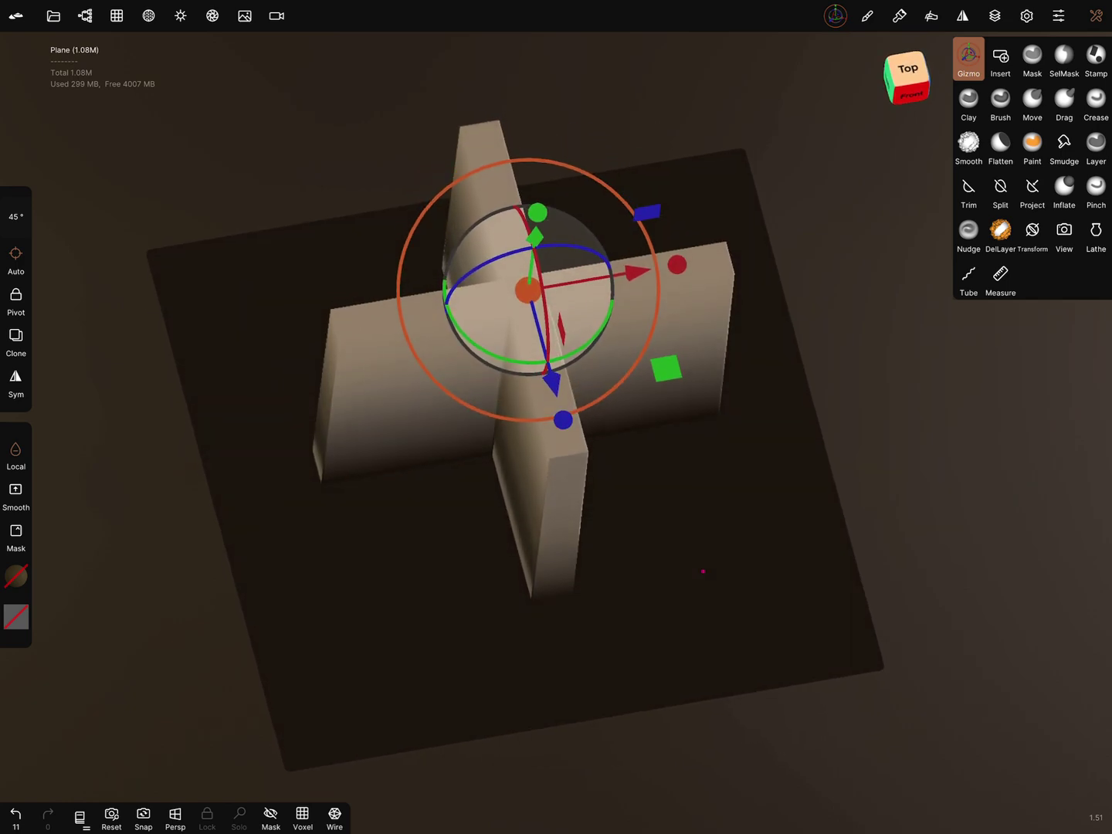
drag(703, 572, 703, 566)
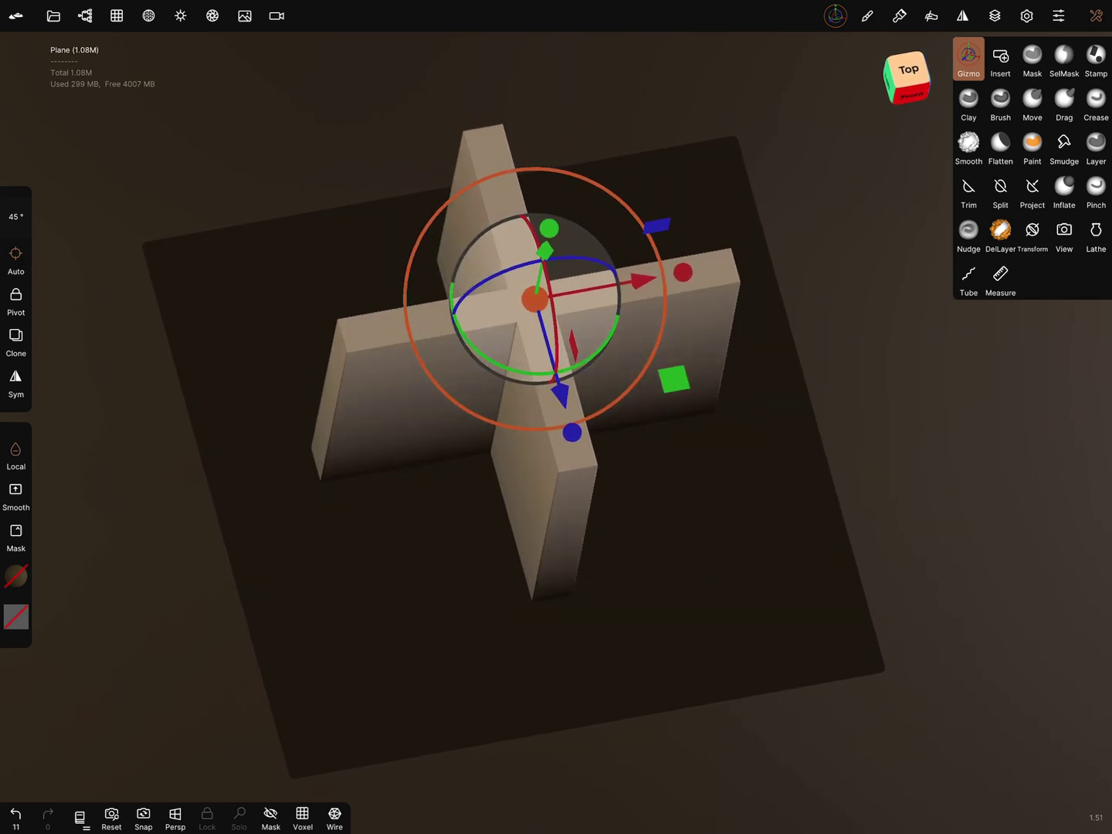
click(276, 15)
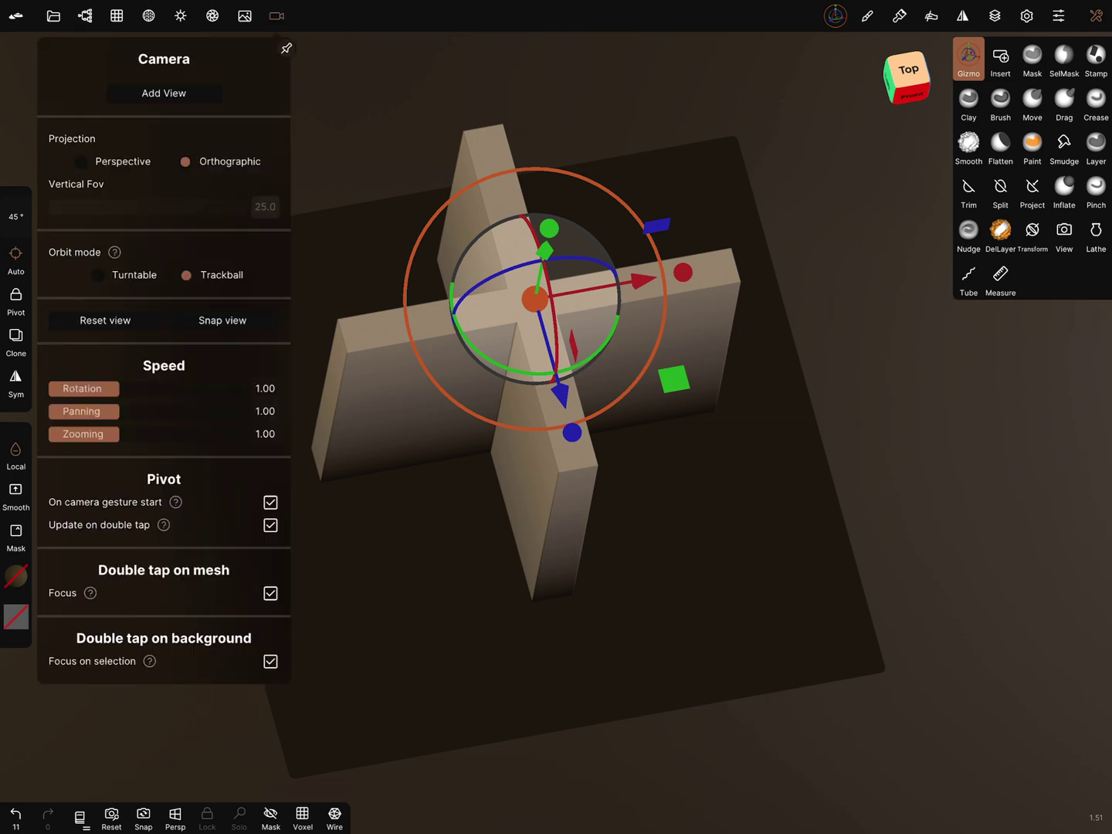
click(277, 16)
drag(695, 622, 699, 602)
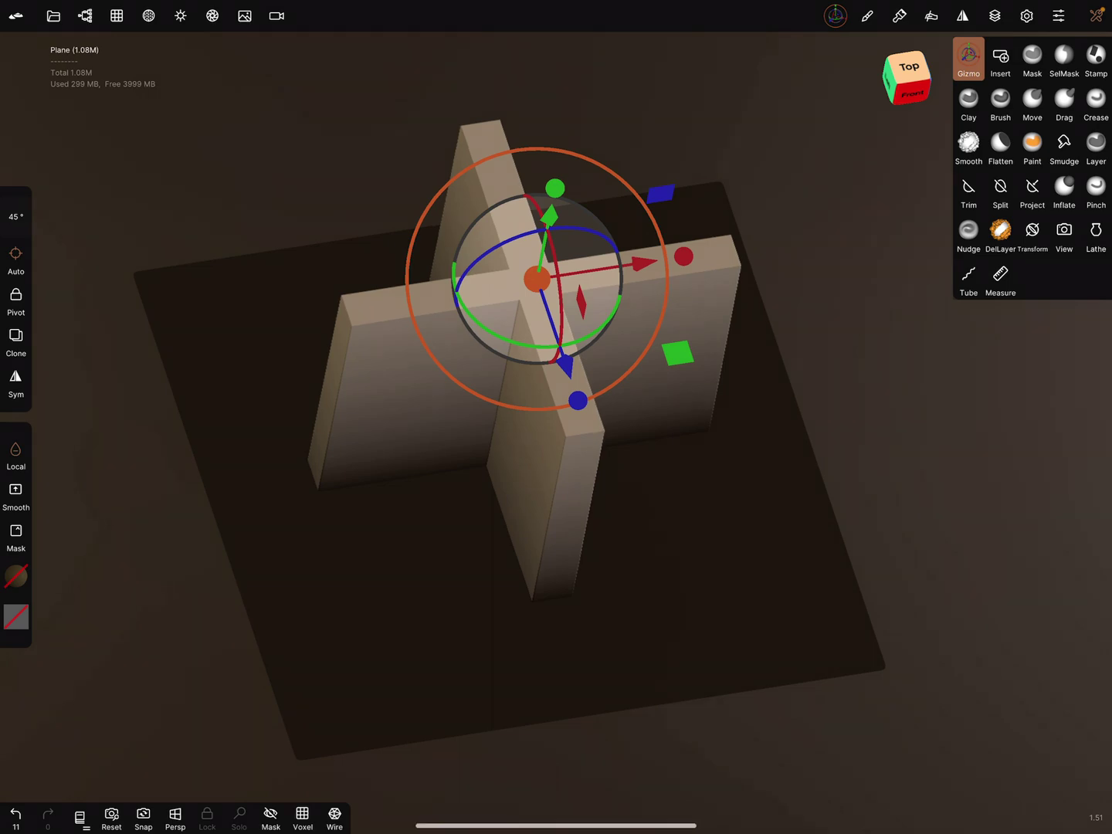
Step: Set the rotation snap to 45° and twist the top of the cross by 45 degrees
double_click(16, 217)
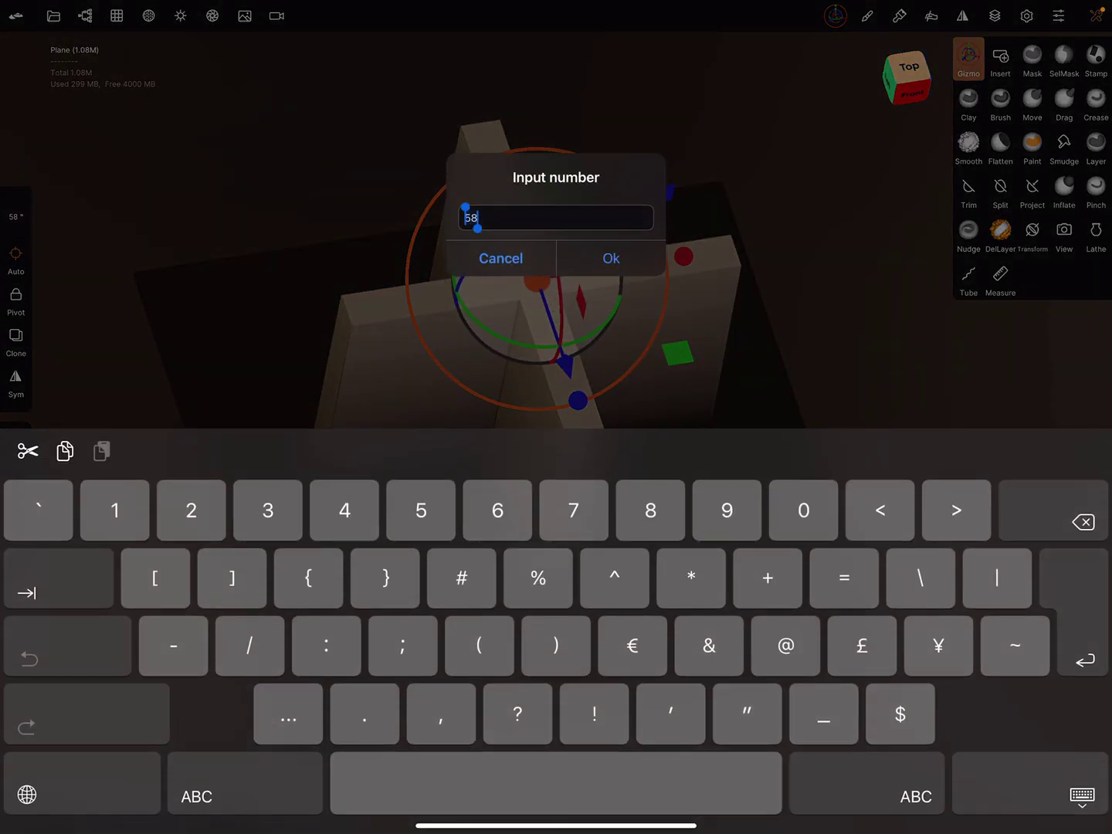
text(45)
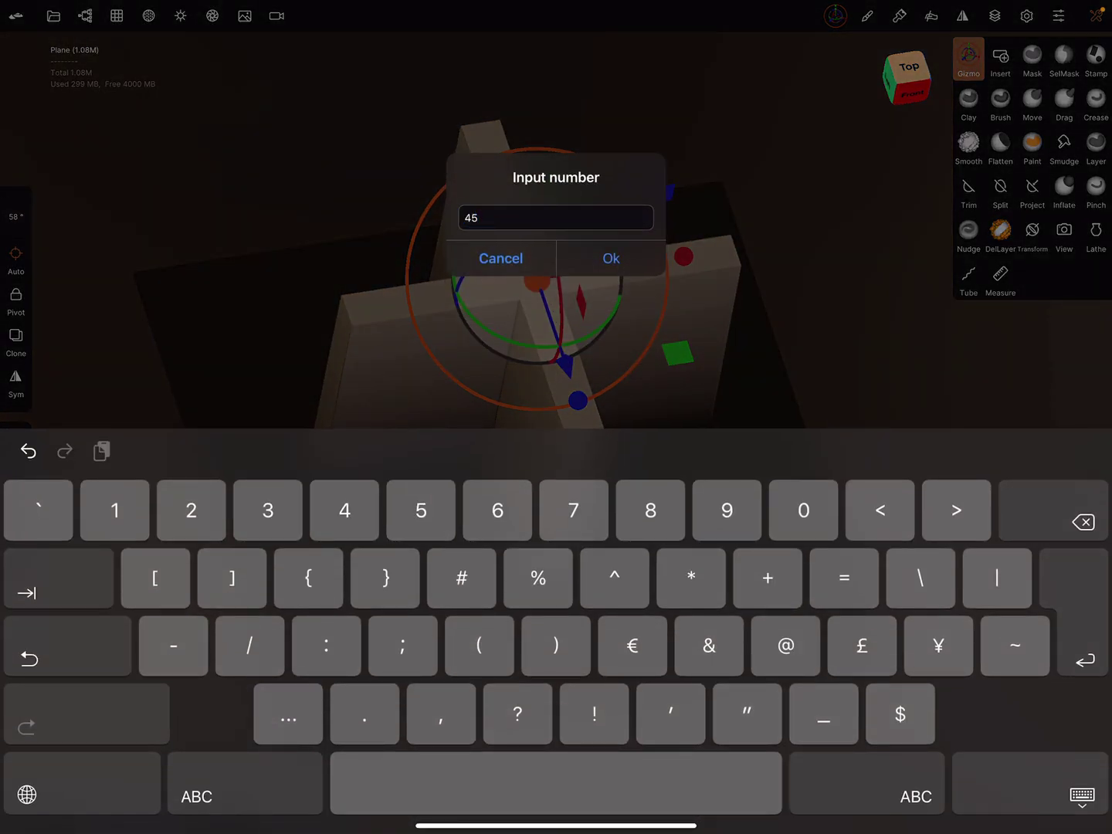
key(Return)
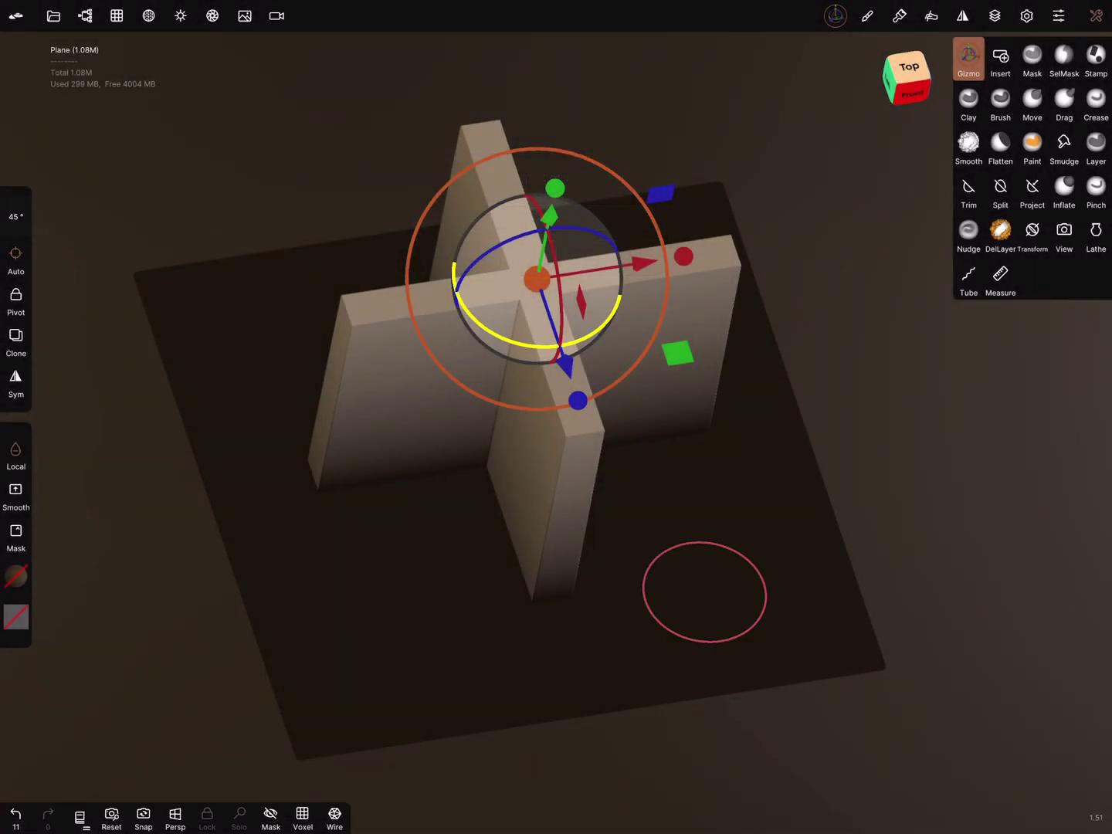
drag(479, 332, 587, 340)
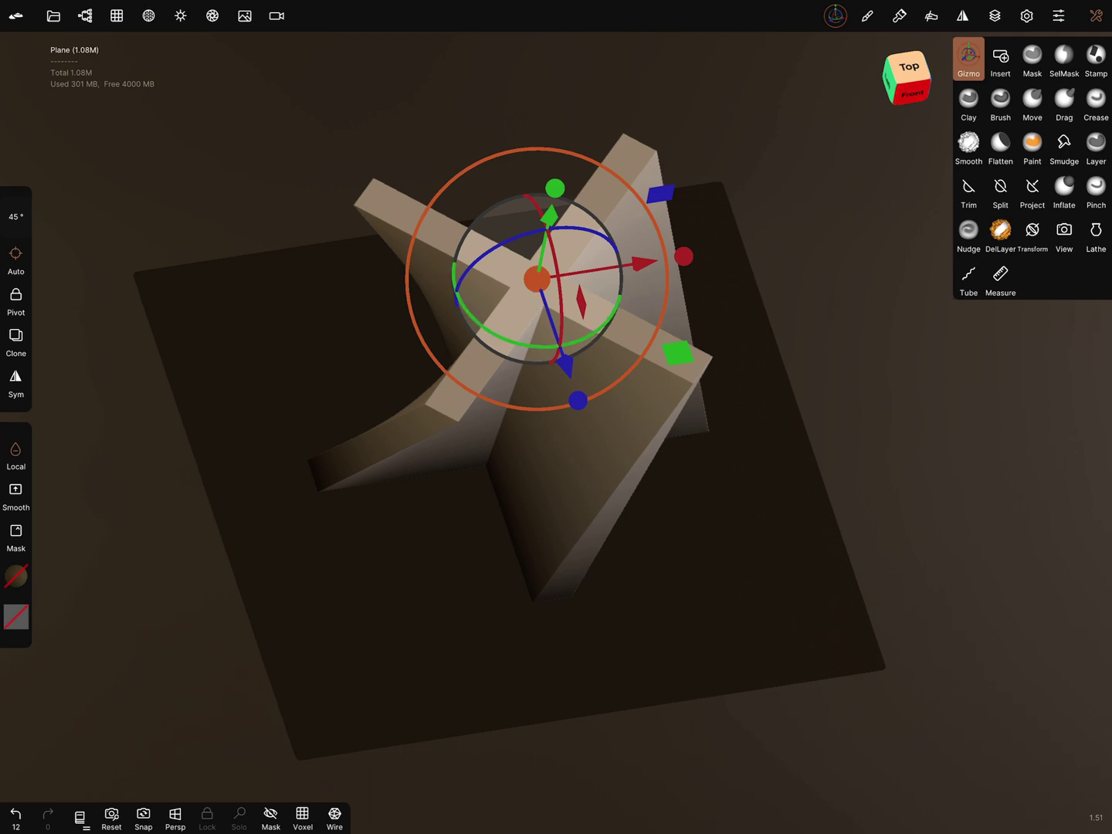
click(909, 68)
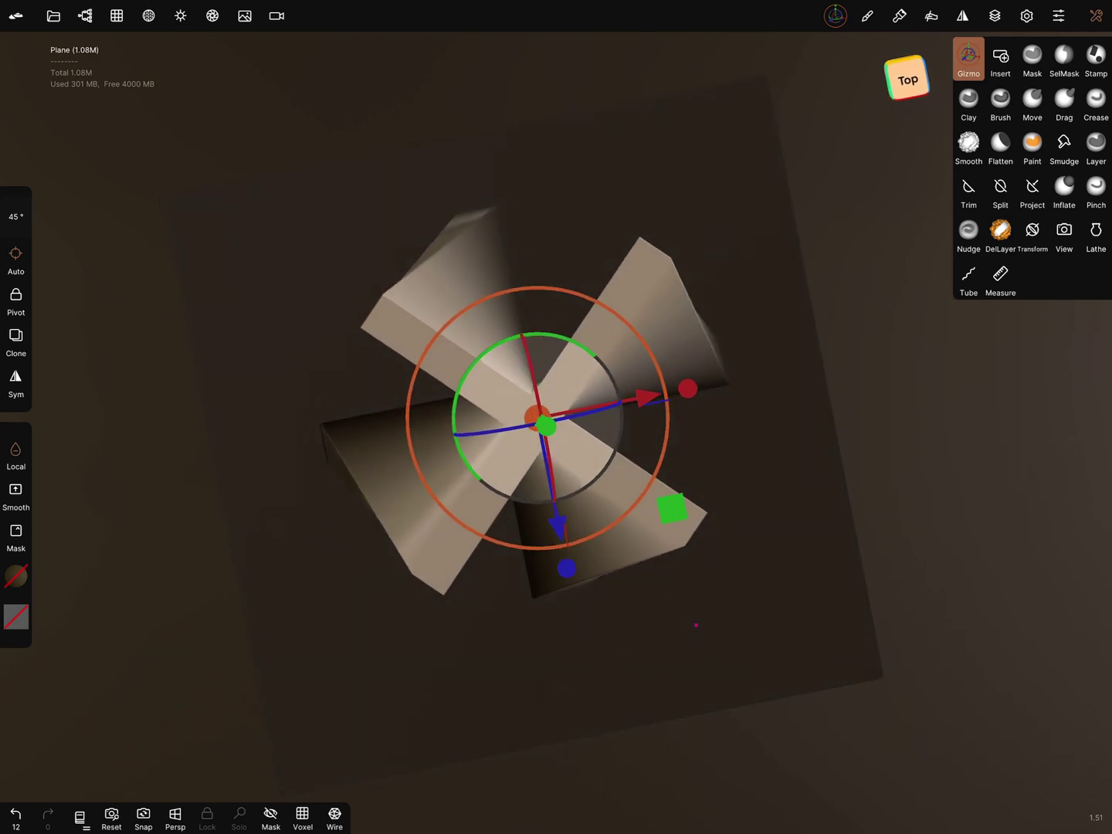
drag(696, 464, 696, 625)
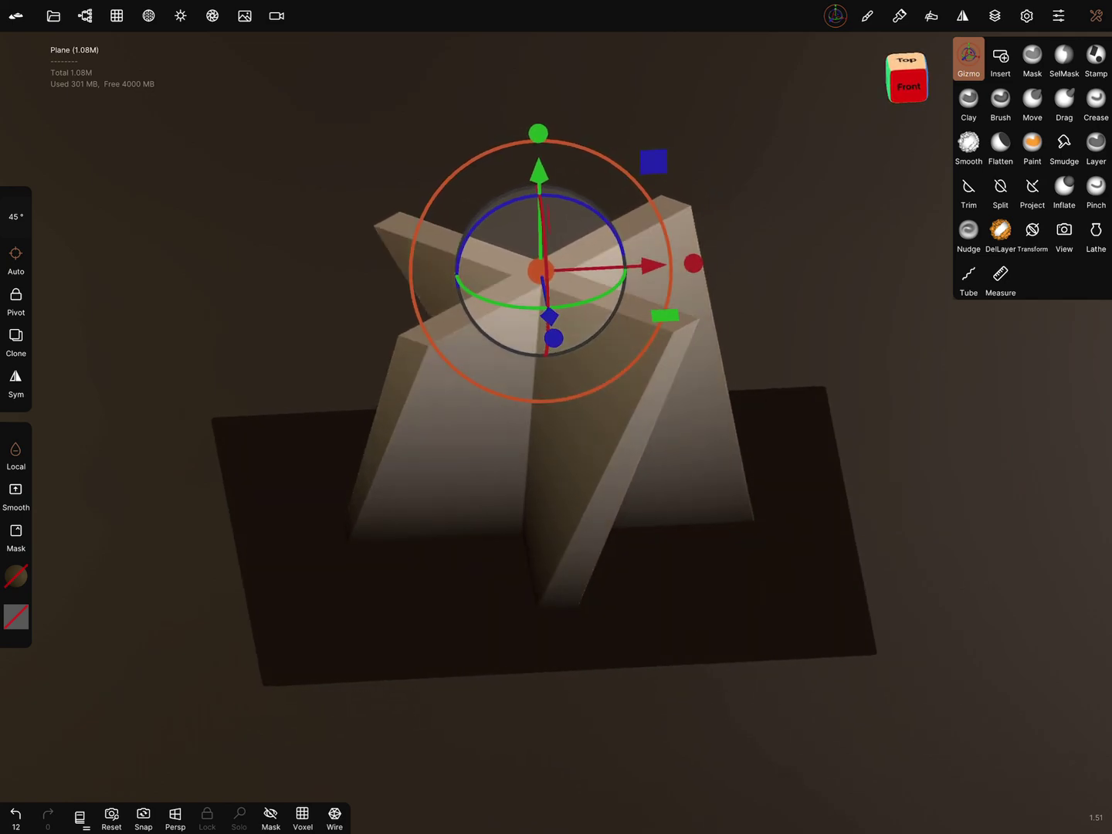
click(909, 85)
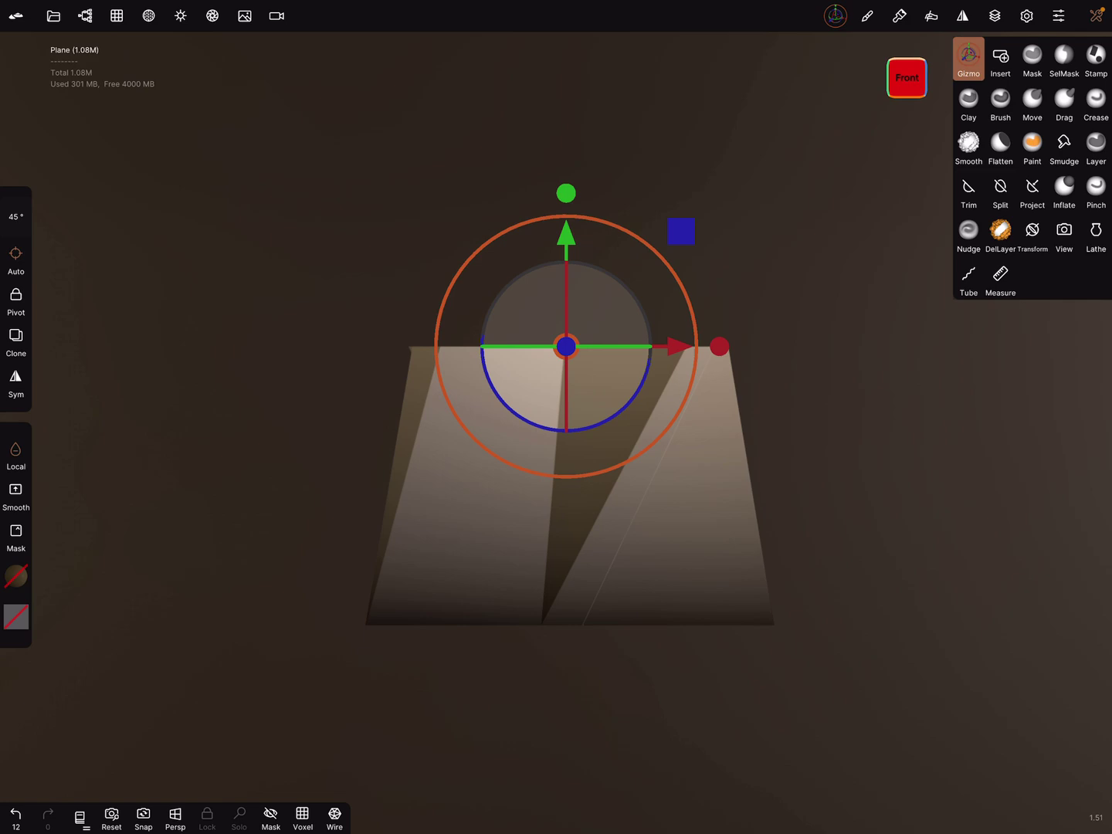
drag(556, 695, 557, 773)
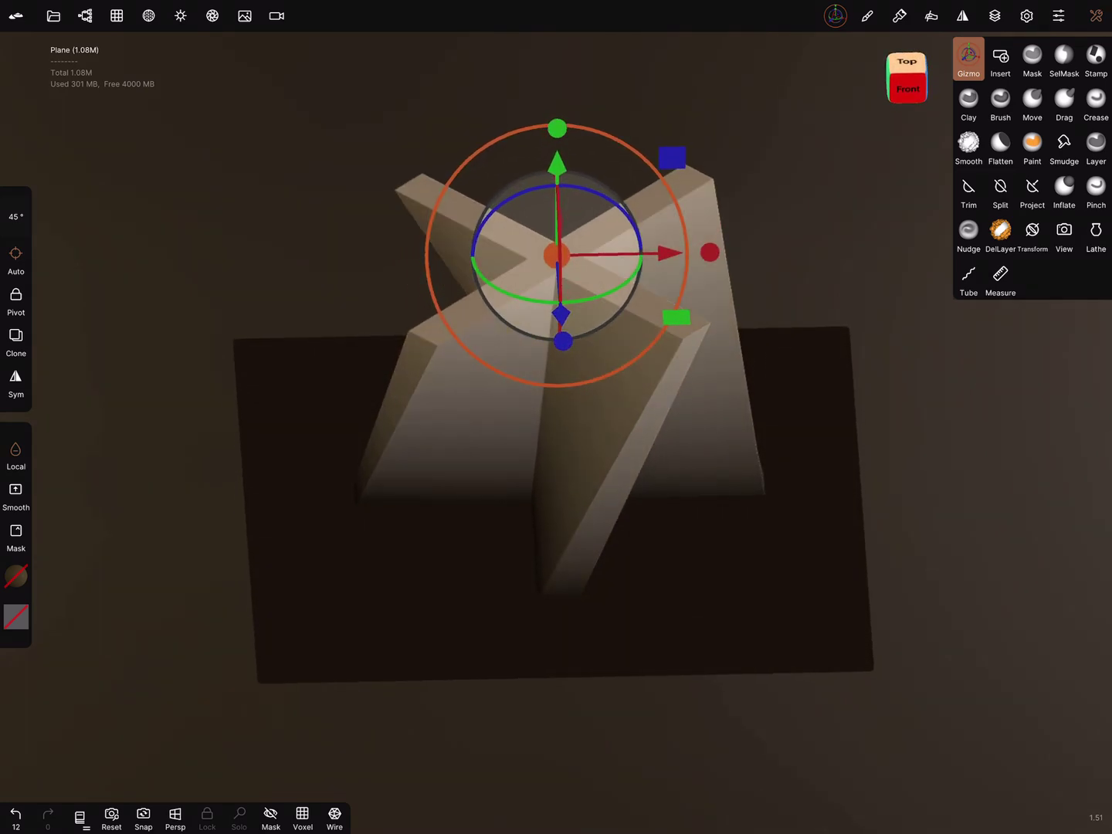
click(907, 89)
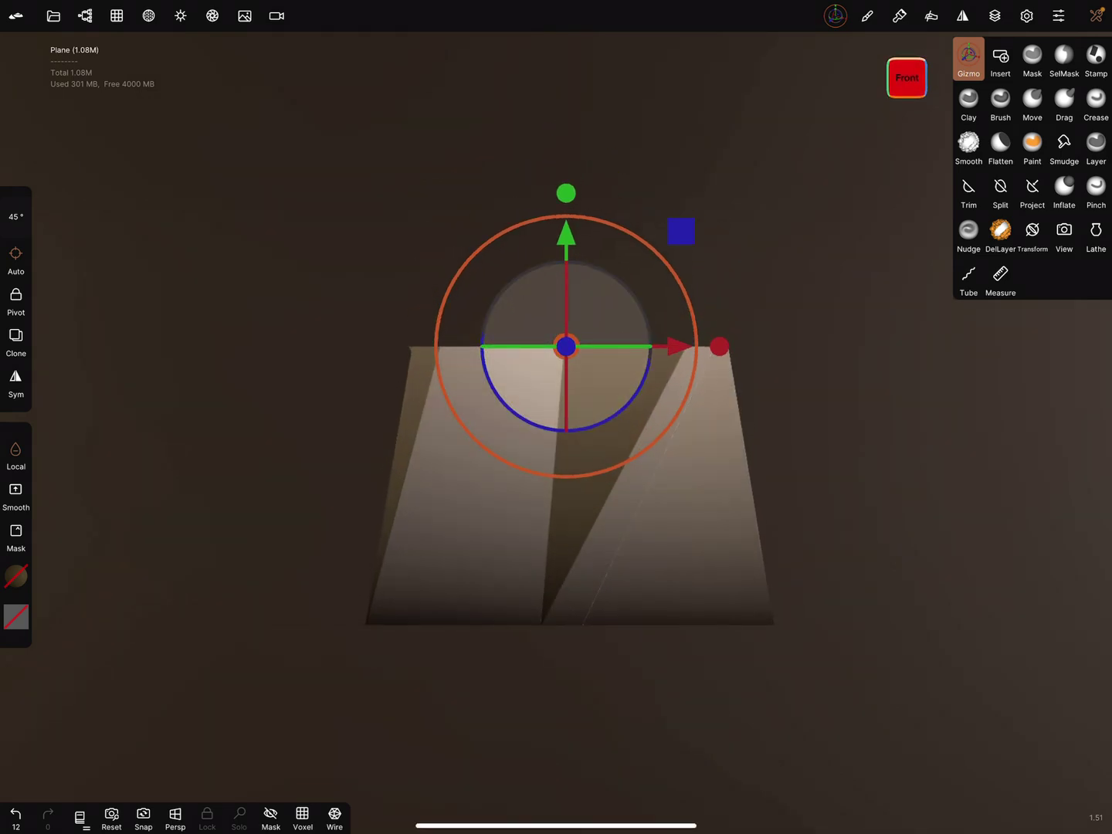
key(m)
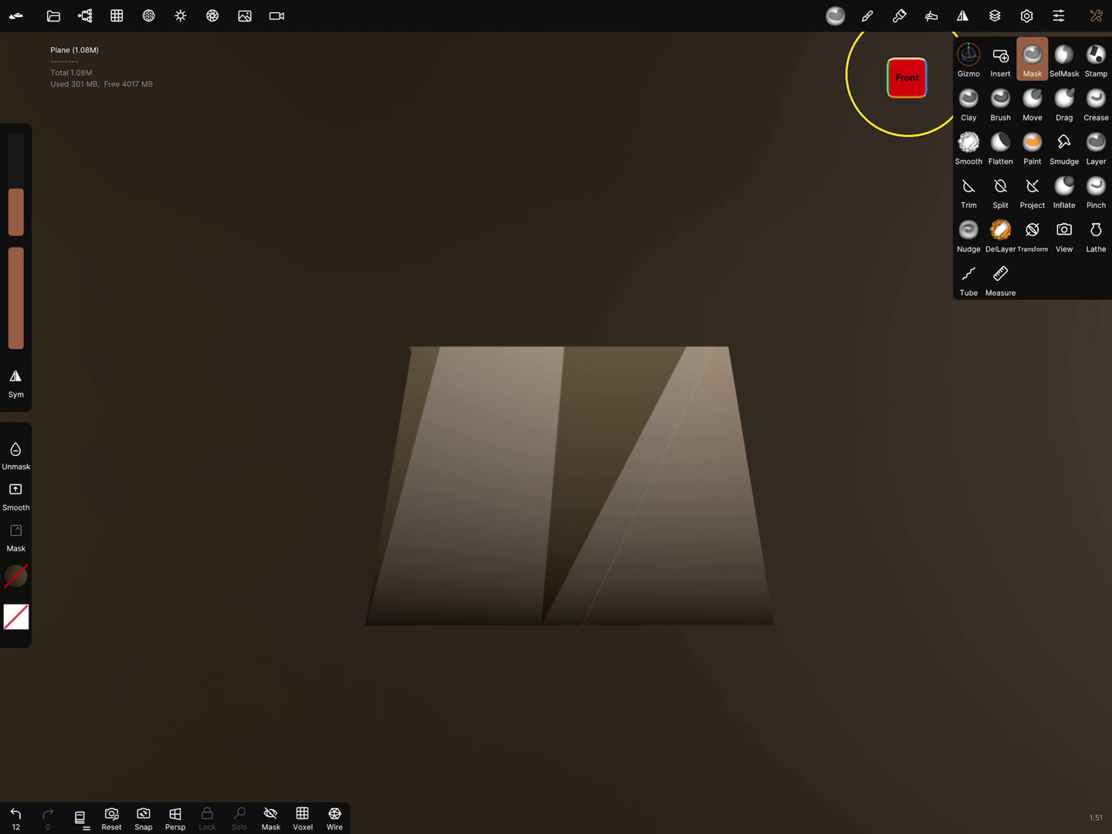
click(882, 427)
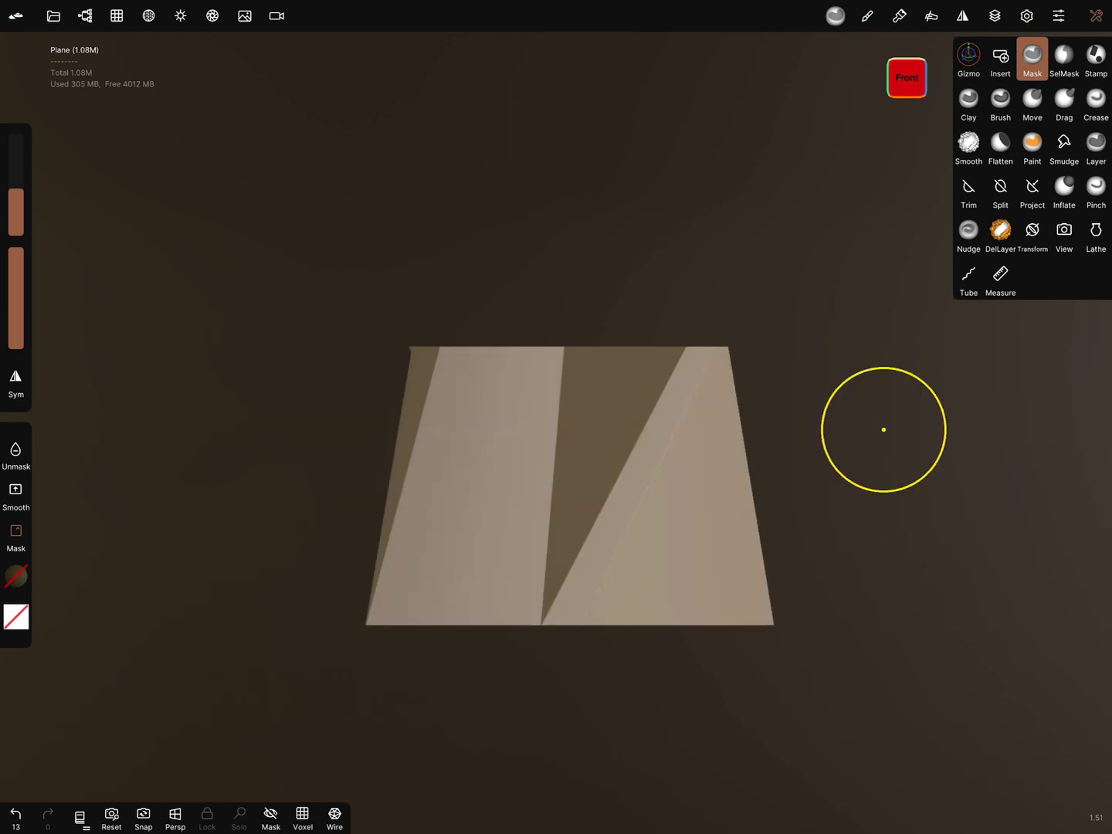
key(g)
key(ctrl+z)
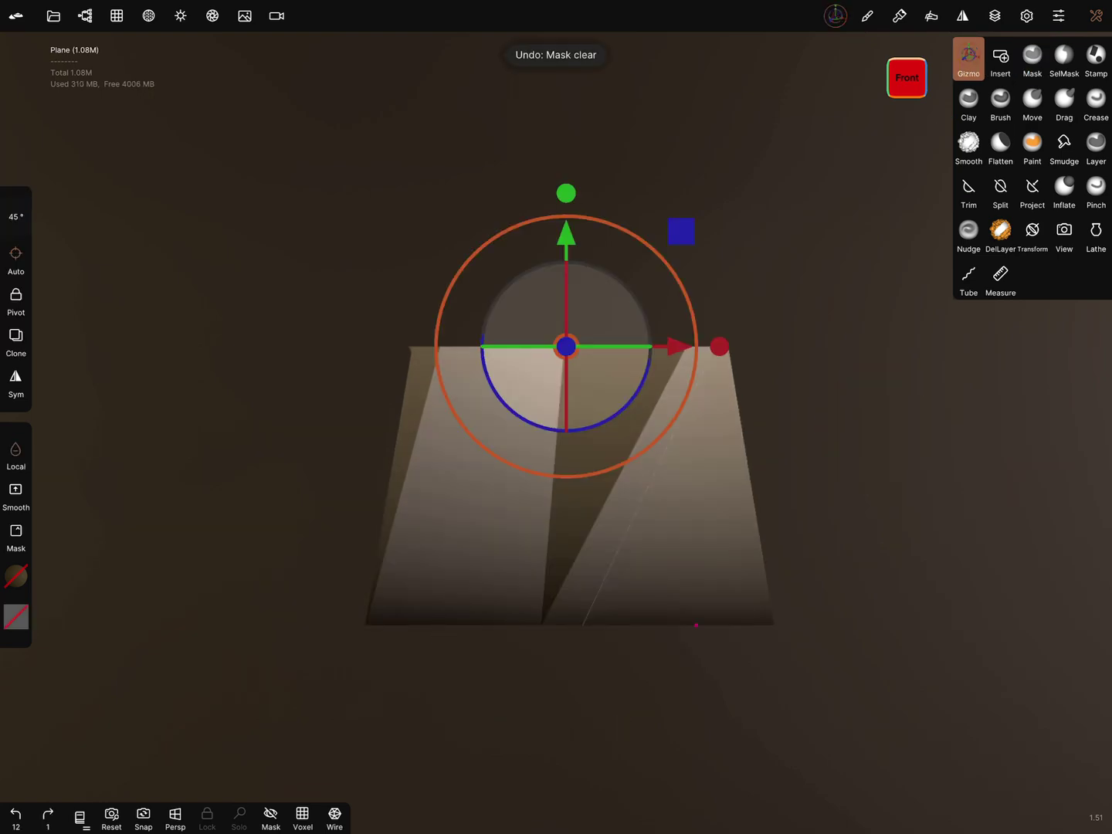
key(ctrl+z)
drag(772, 463, 772, 695)
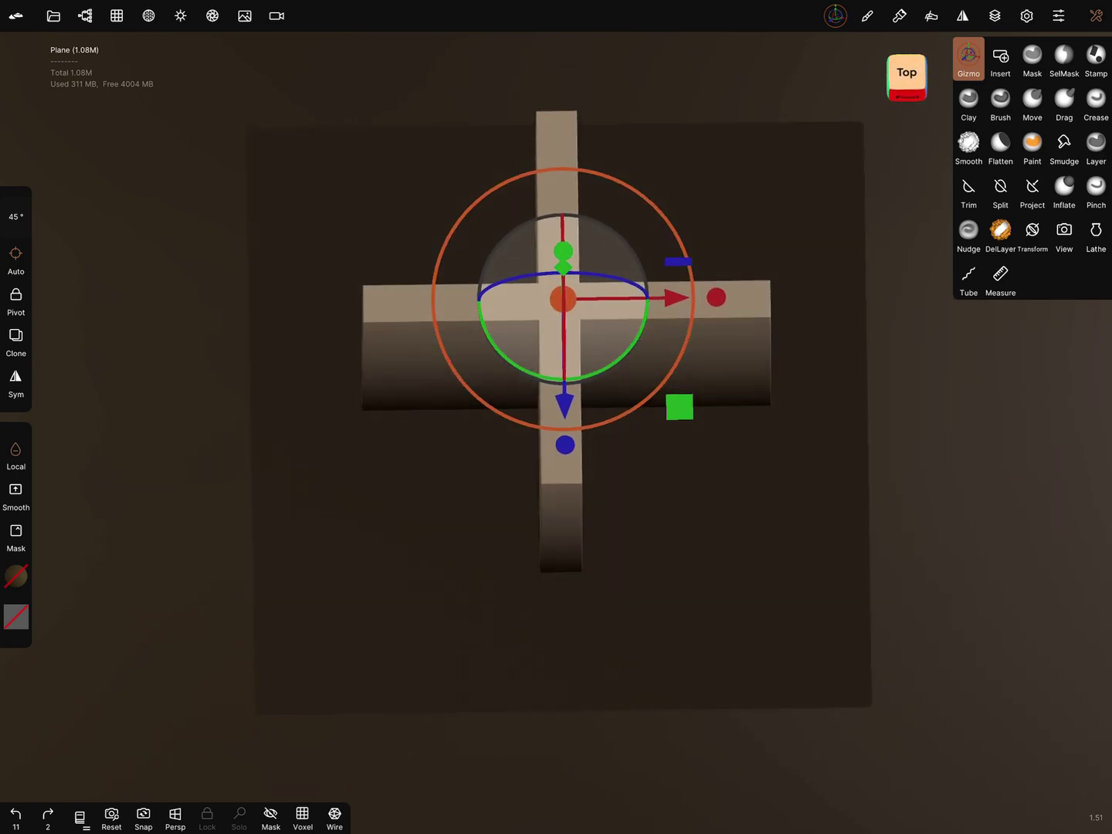
drag(773, 541, 818, 525)
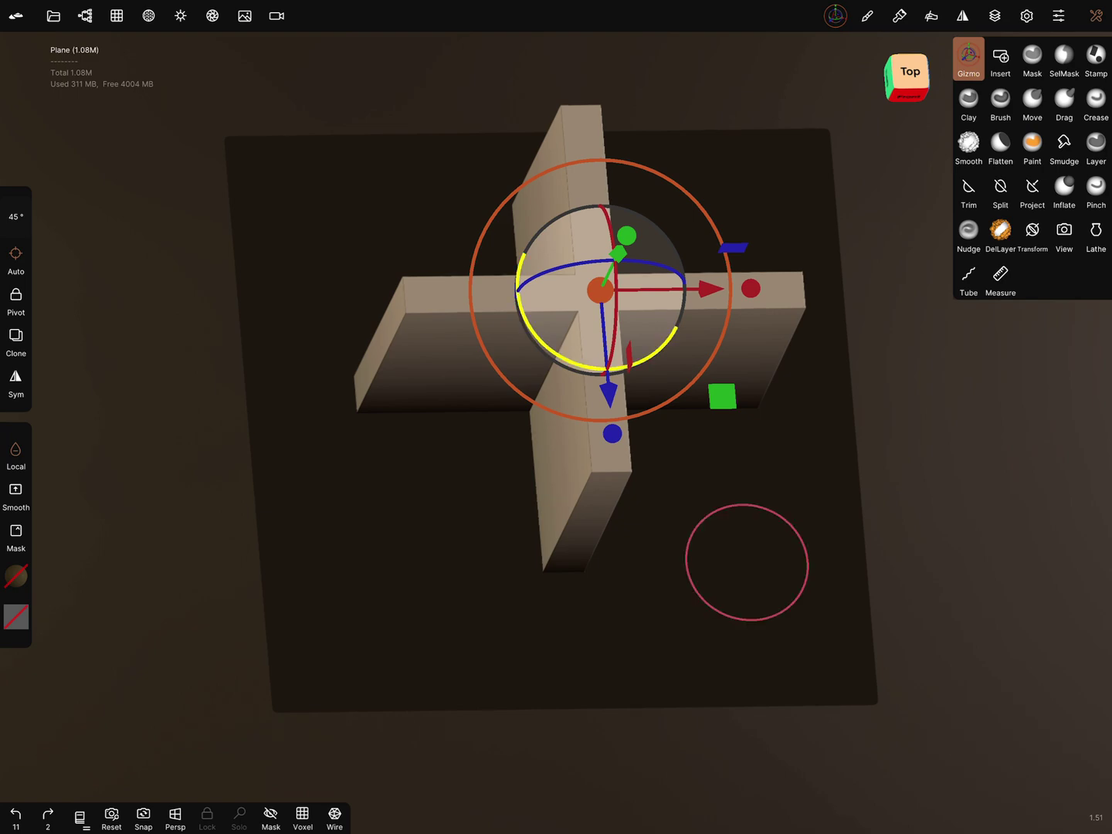
drag(720, 561, 726, 533)
drag(698, 696, 698, 570)
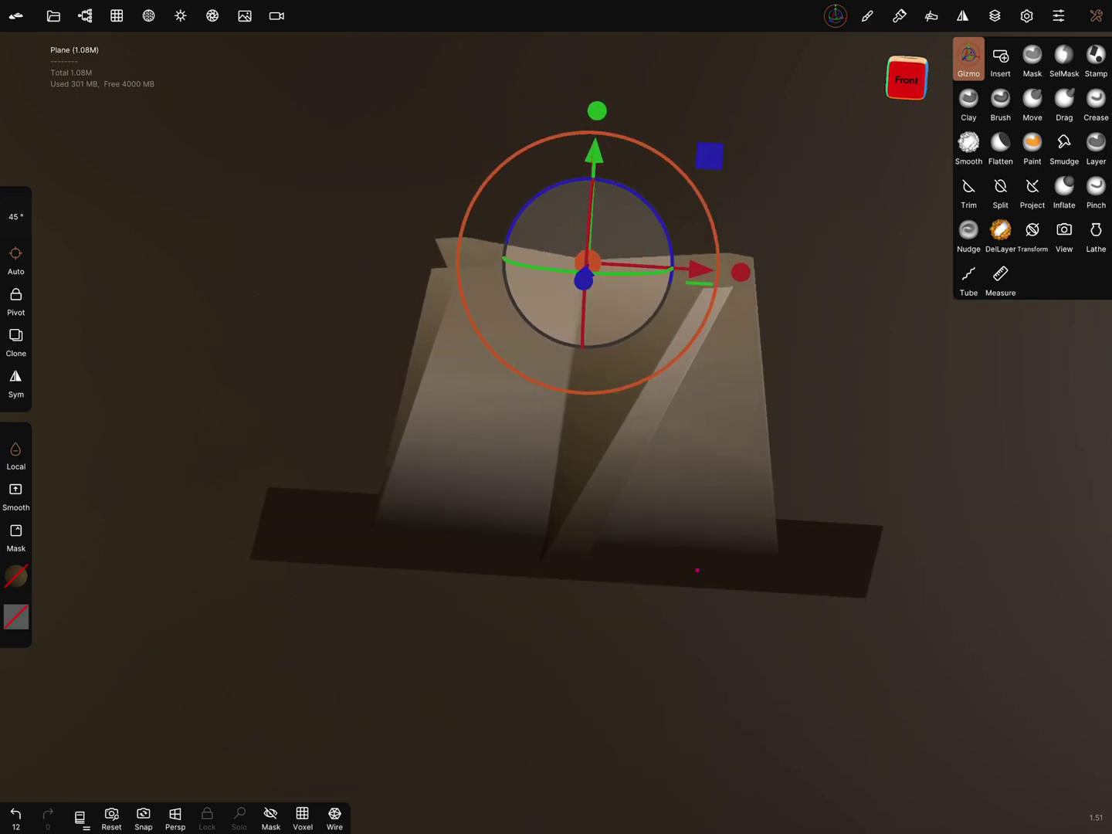
drag(698, 570, 699, 610)
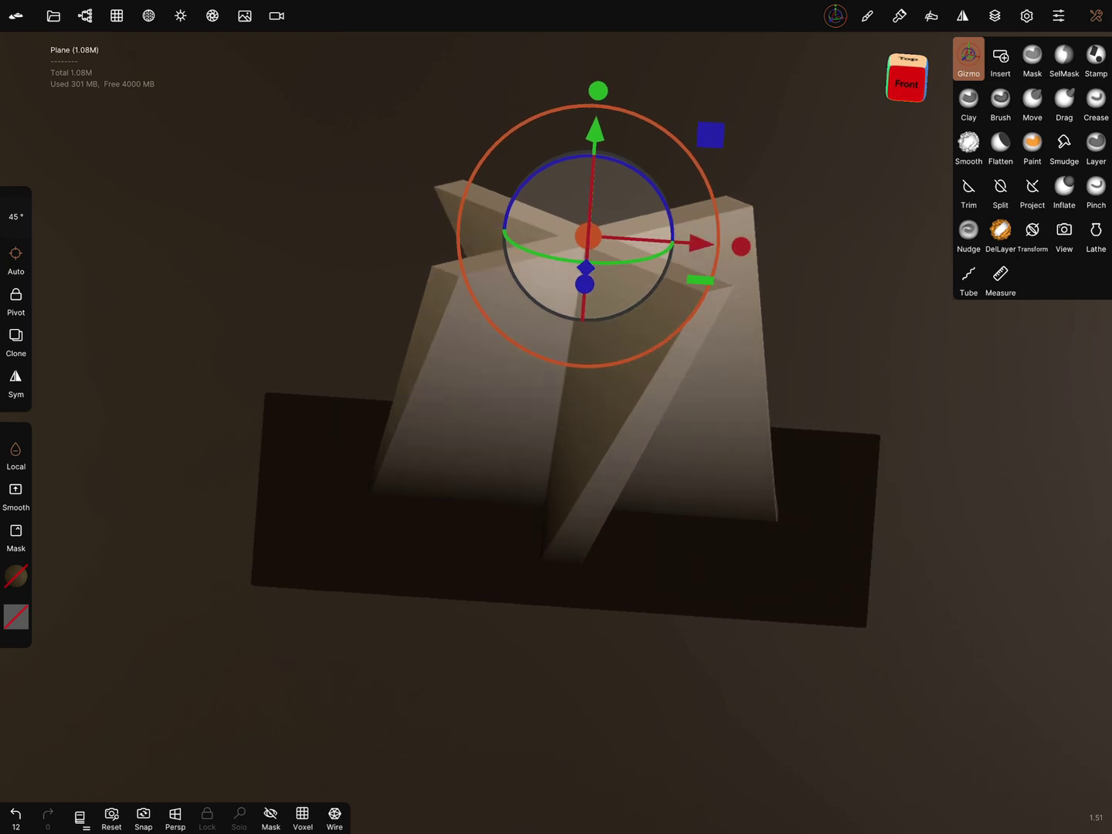
drag(566, 504, 566, 510)
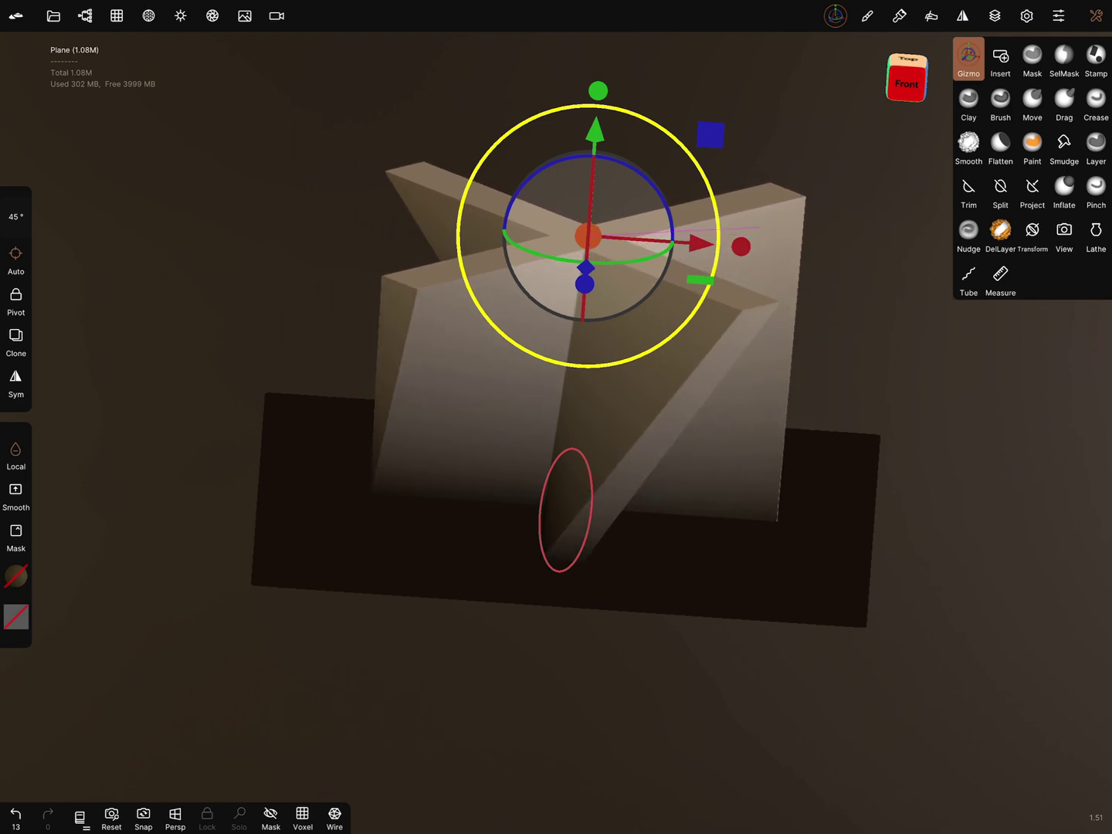
drag(566, 510, 566, 510)
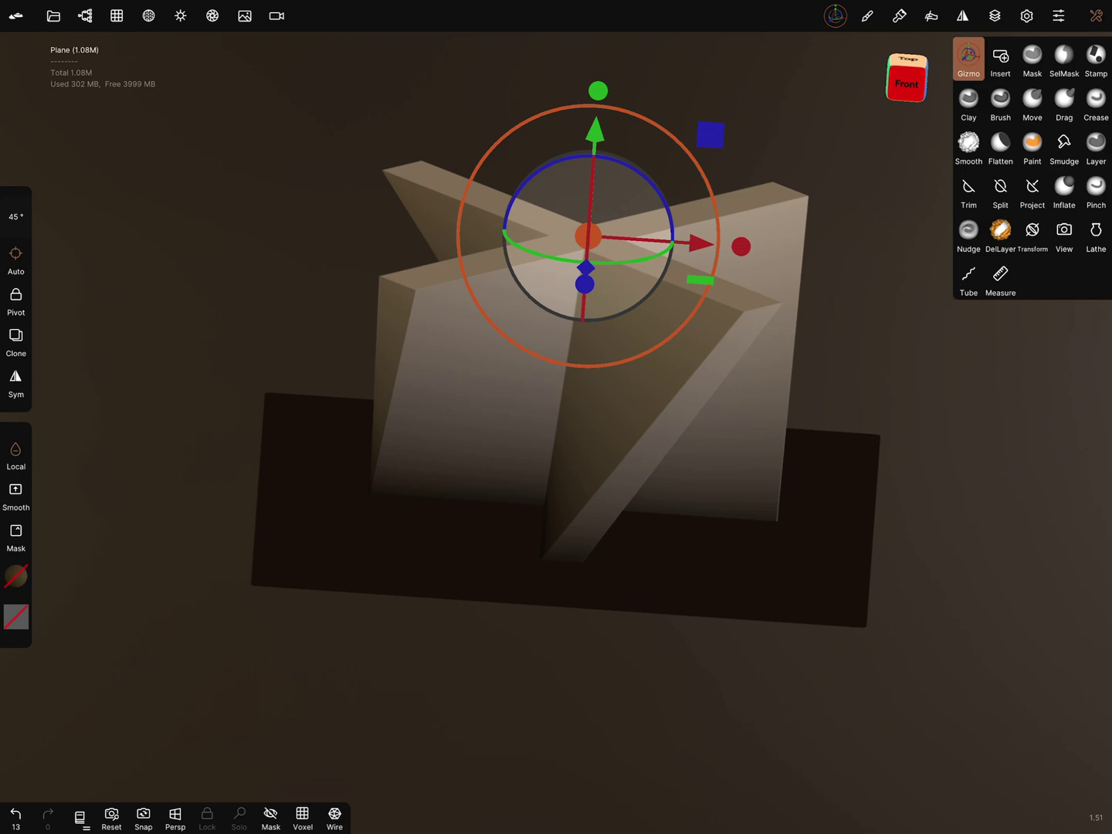
key(ctrl+z)
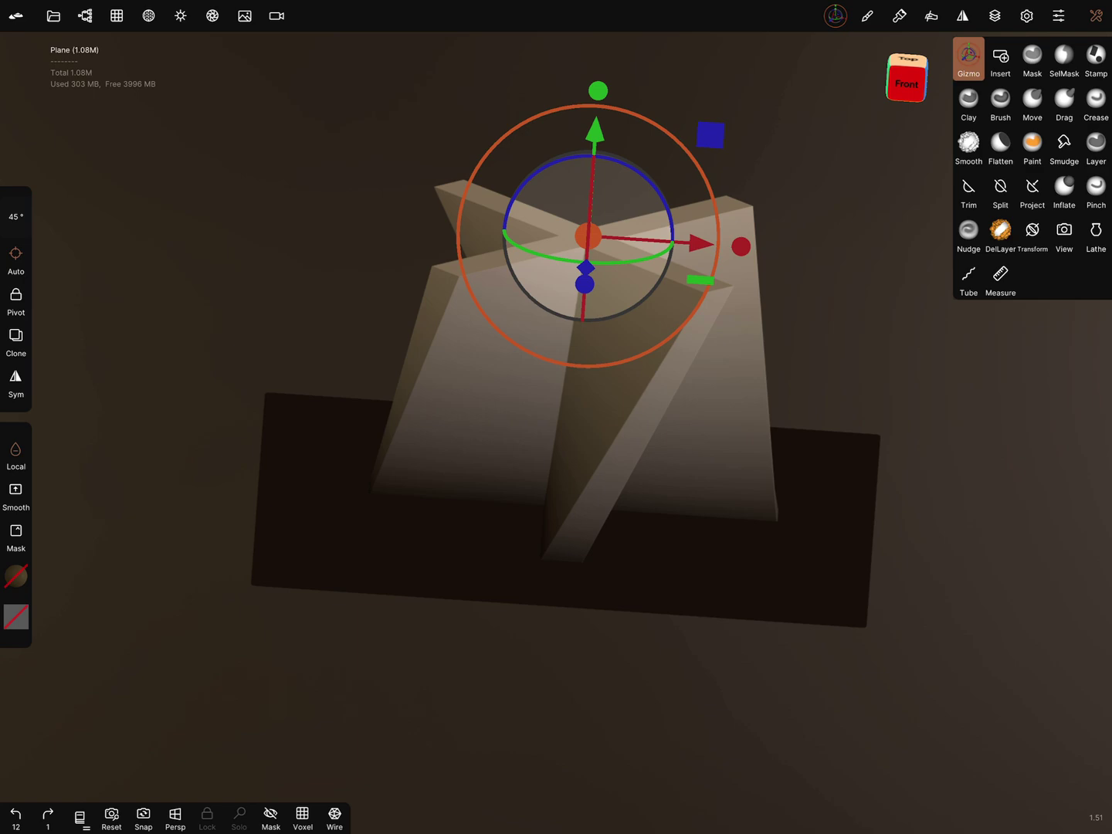
click(906, 83)
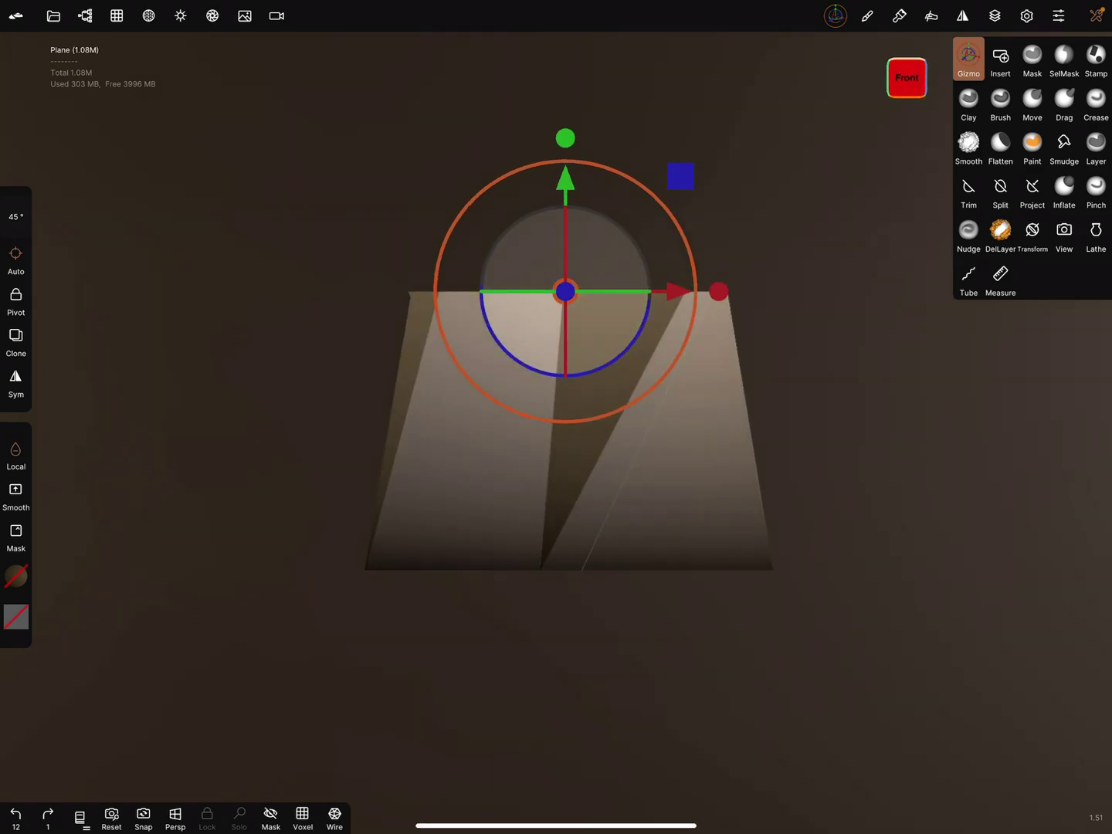
Step: Clear the mask and Rect-trim away the base plane beneath the cross
click(1033, 56)
click(908, 427)
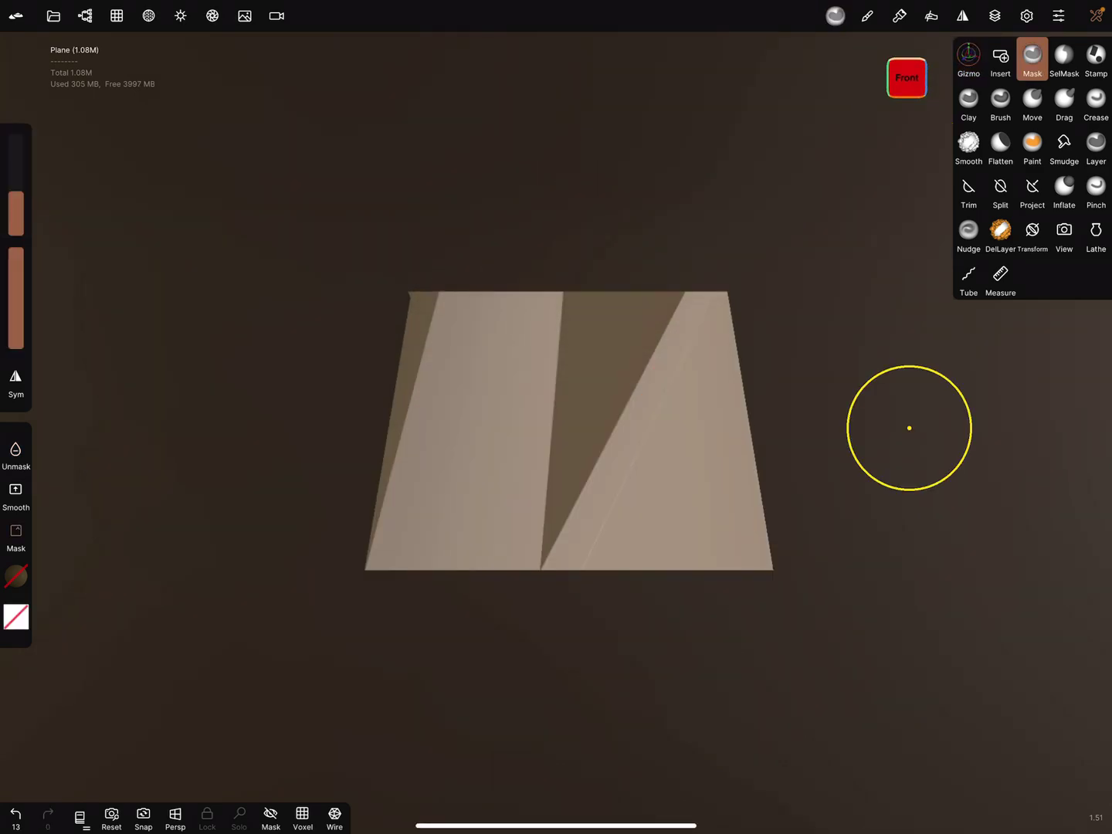
click(969, 55)
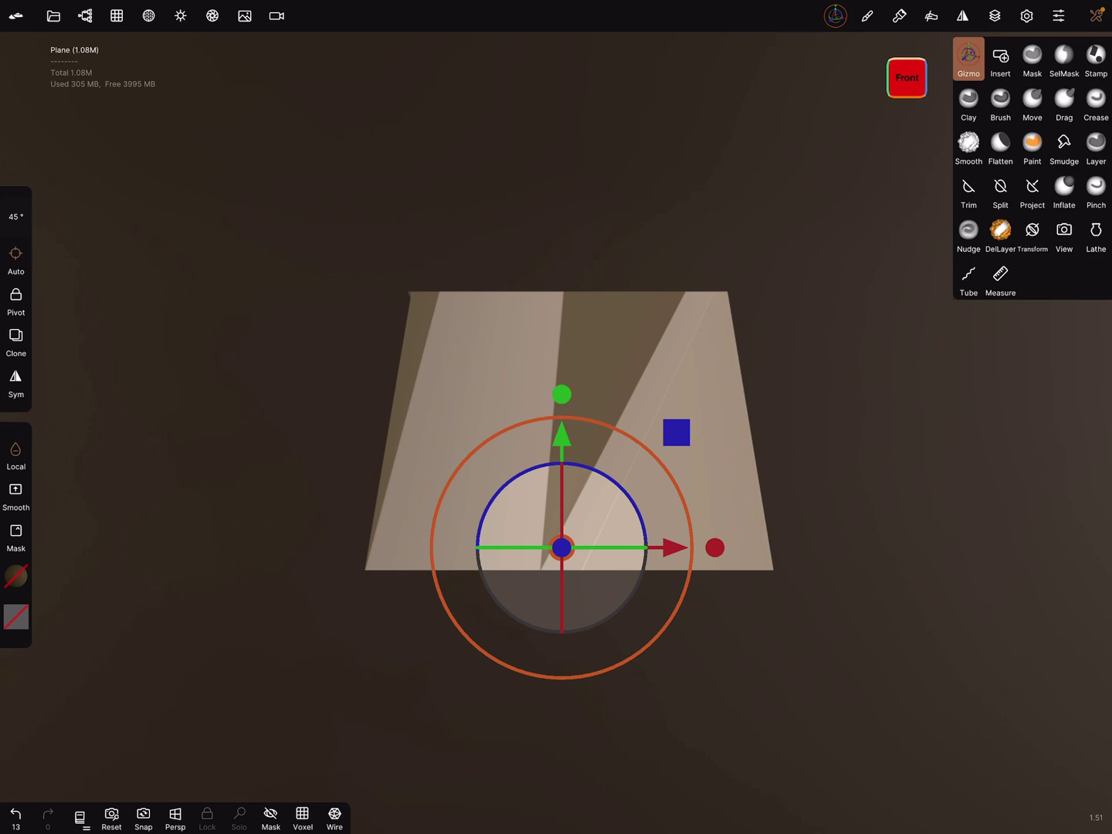
click(969, 189)
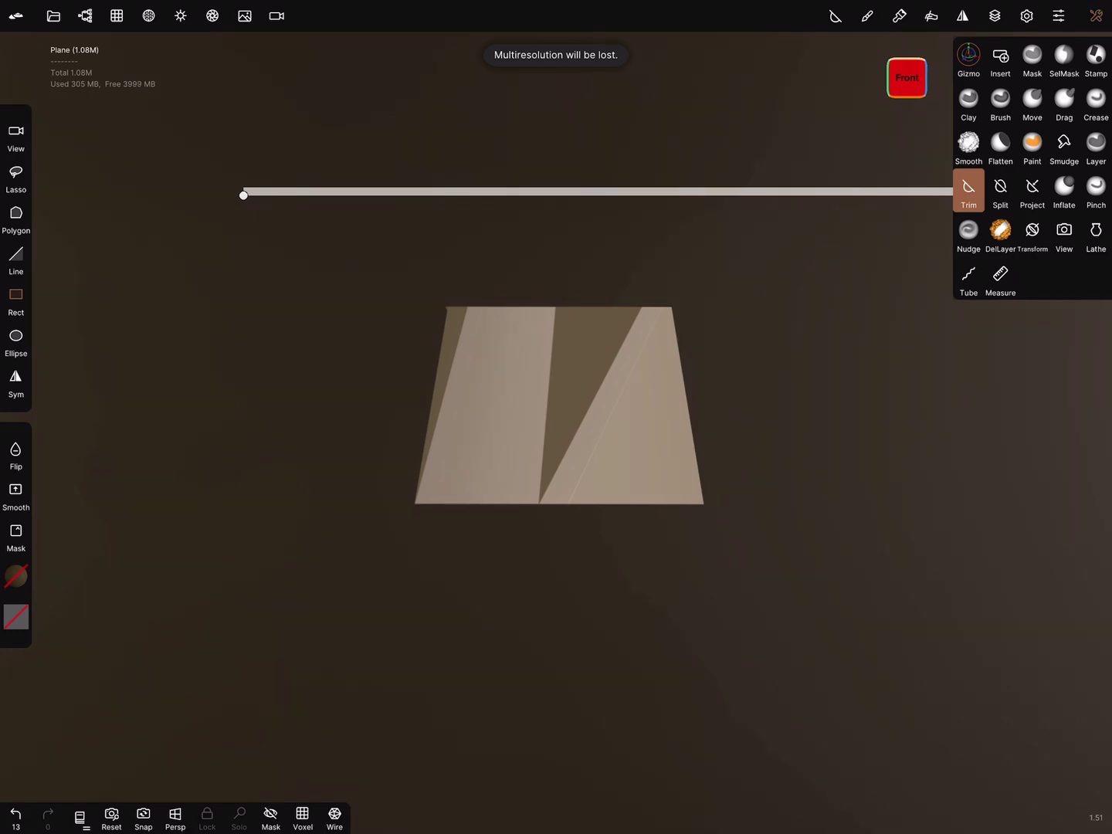
mouse_move(100, 649)
mouse_down()
mouse_move(675, 506)
mouse_move(1008, 502)
mouse_up()
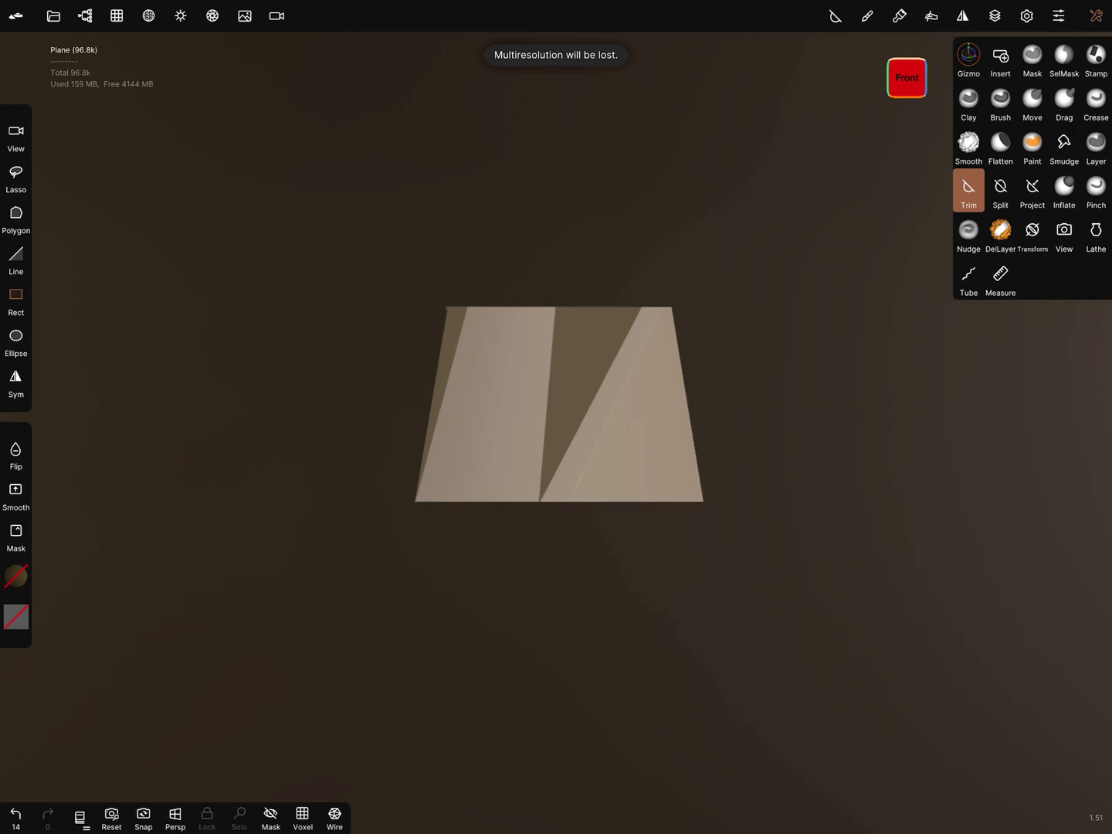
mouse_move(773, 579)
mouse_down()
mouse_move(772, 618)
mouse_move(742, 610)
mouse_up()
Step: Duplicate the cross mesh and display the symmetry plane, reorienting it along Z
click(85, 16)
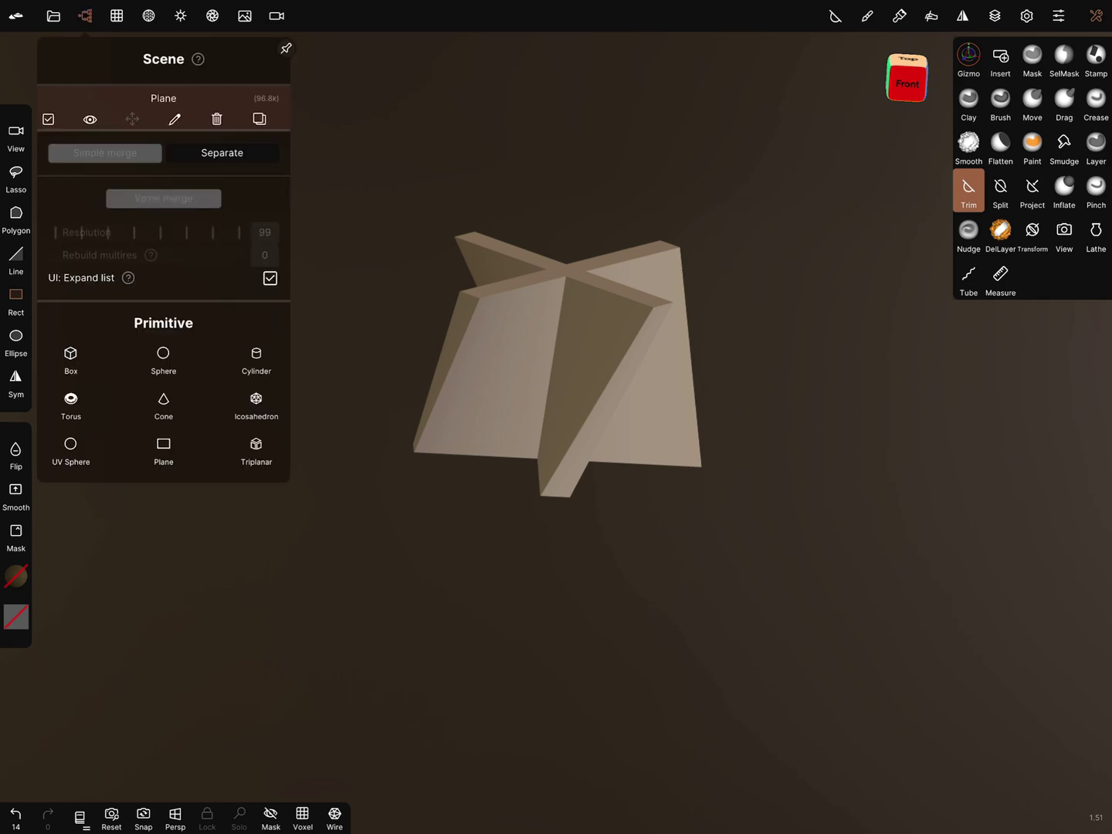
click(259, 118)
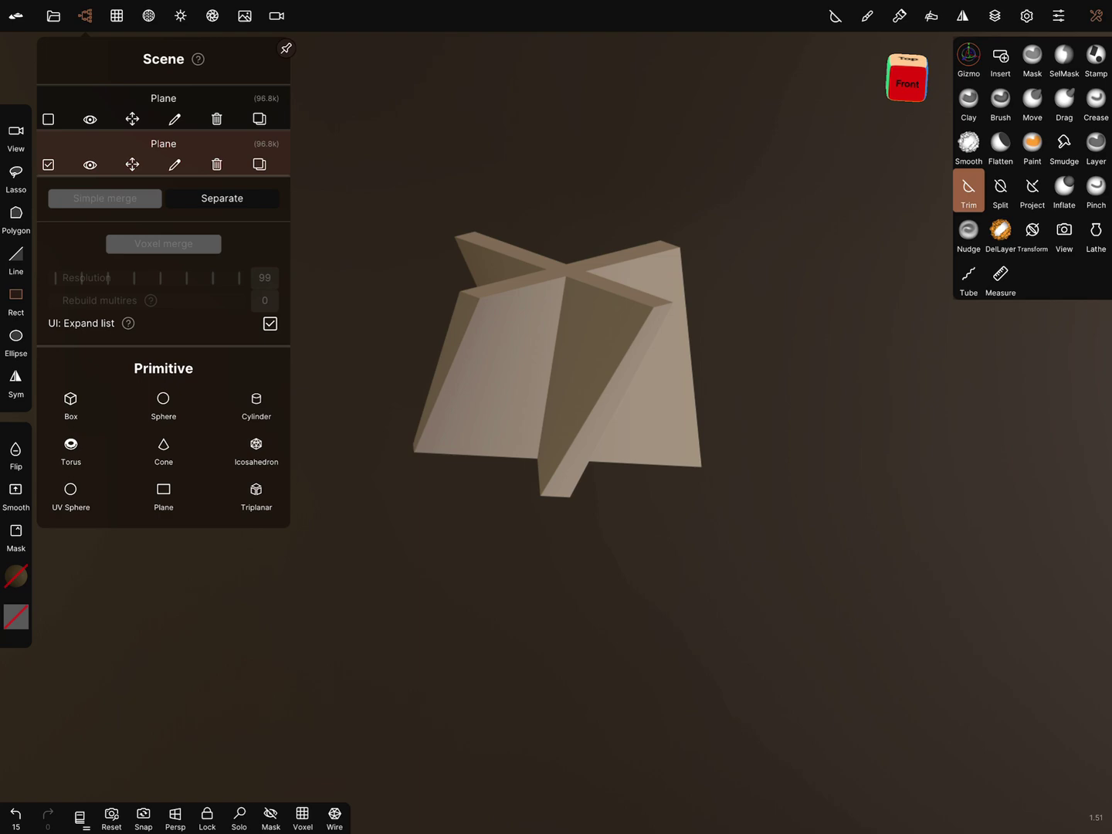
click(963, 15)
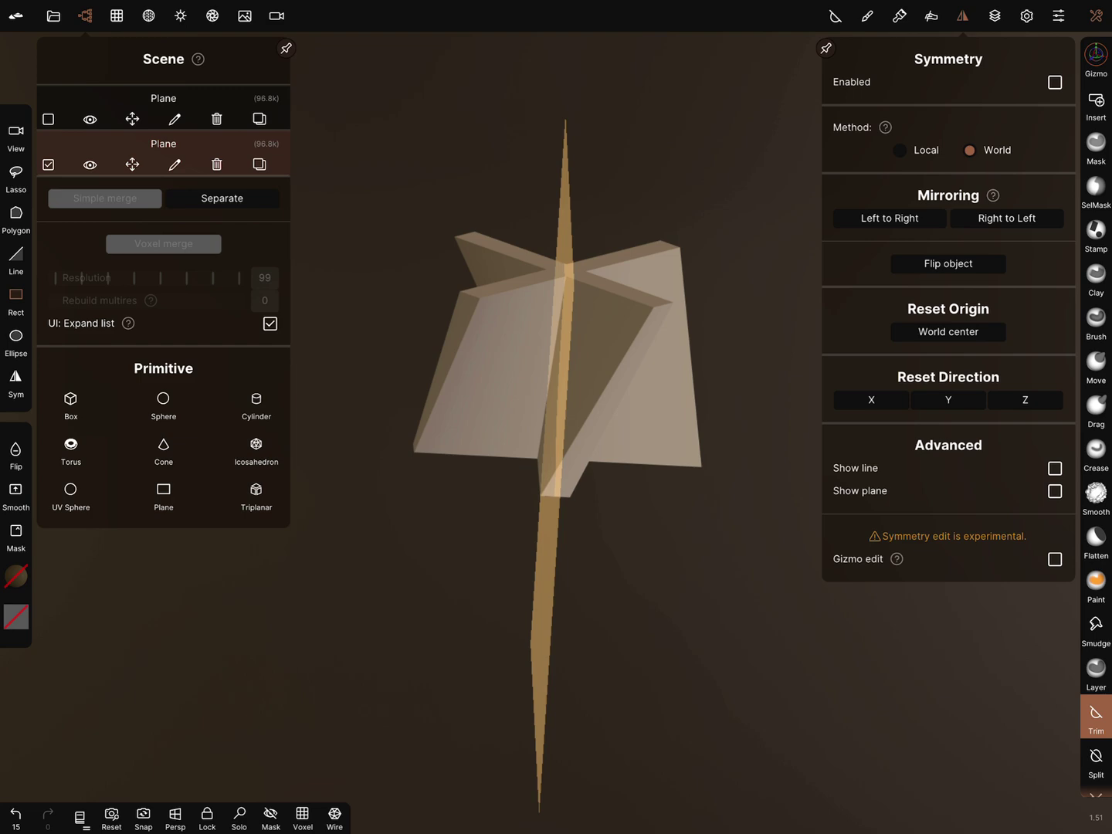
click(1055, 492)
click(1025, 400)
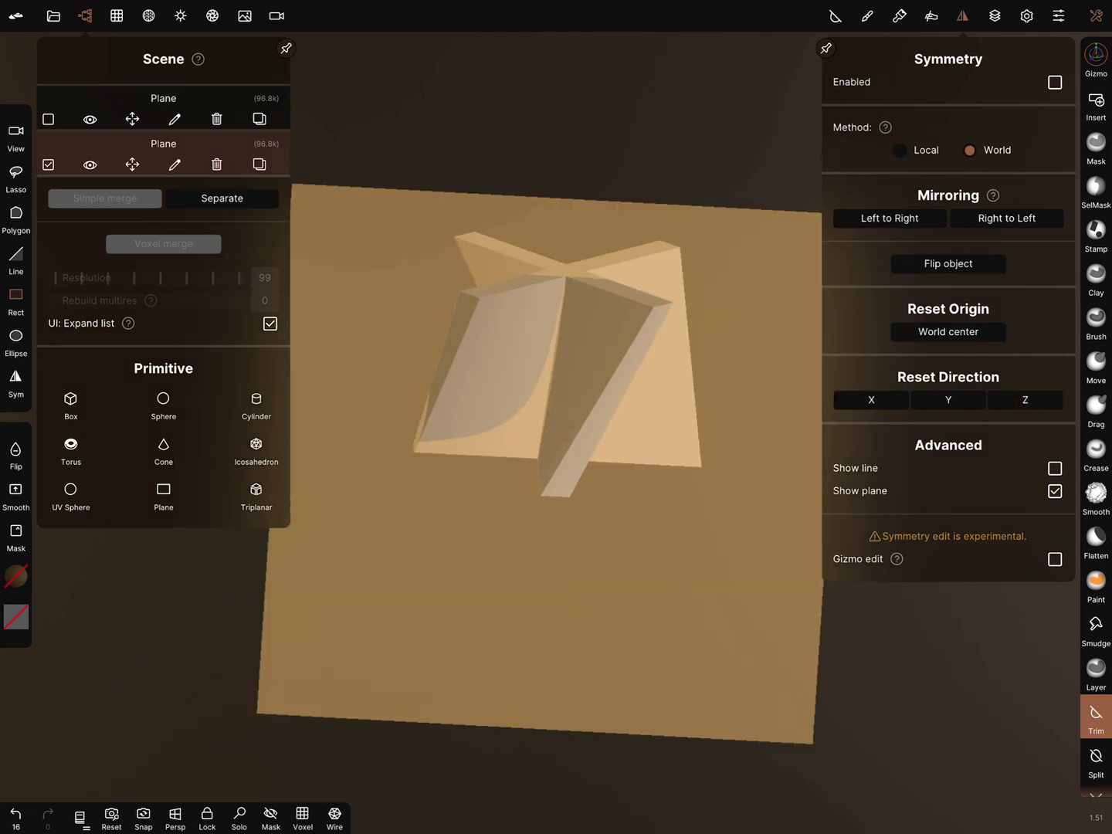
click(648, 471)
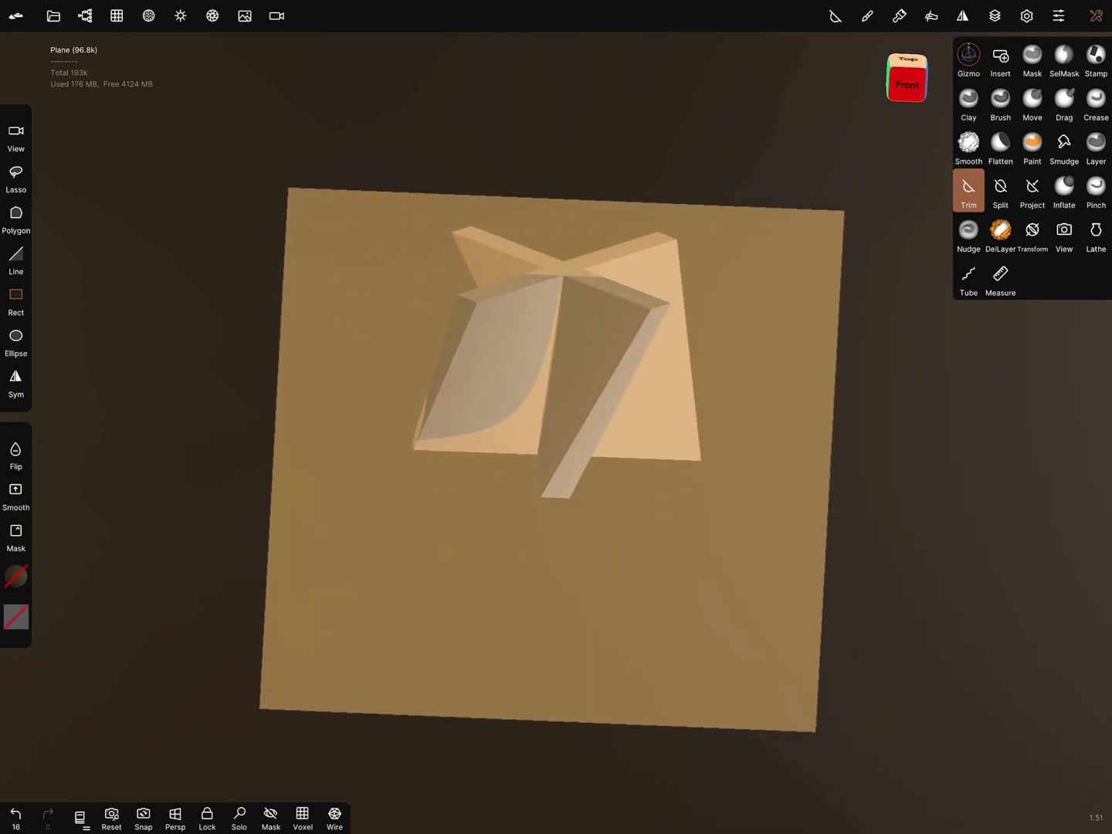
Step: Reset the symmetry direction to Y and flip the cross across the plane
click(962, 15)
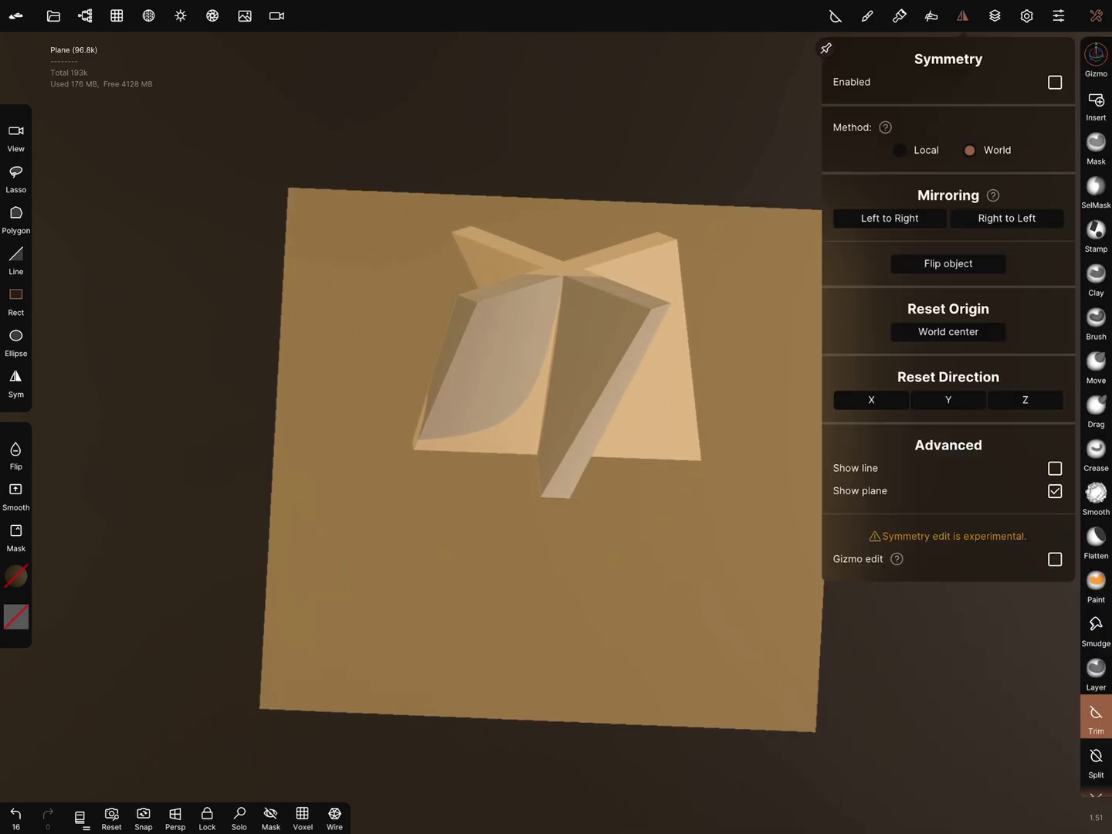
click(949, 400)
mouse_move(650, 579)
mouse_down()
mouse_move(649, 504)
mouse_move(649, 588)
mouse_up()
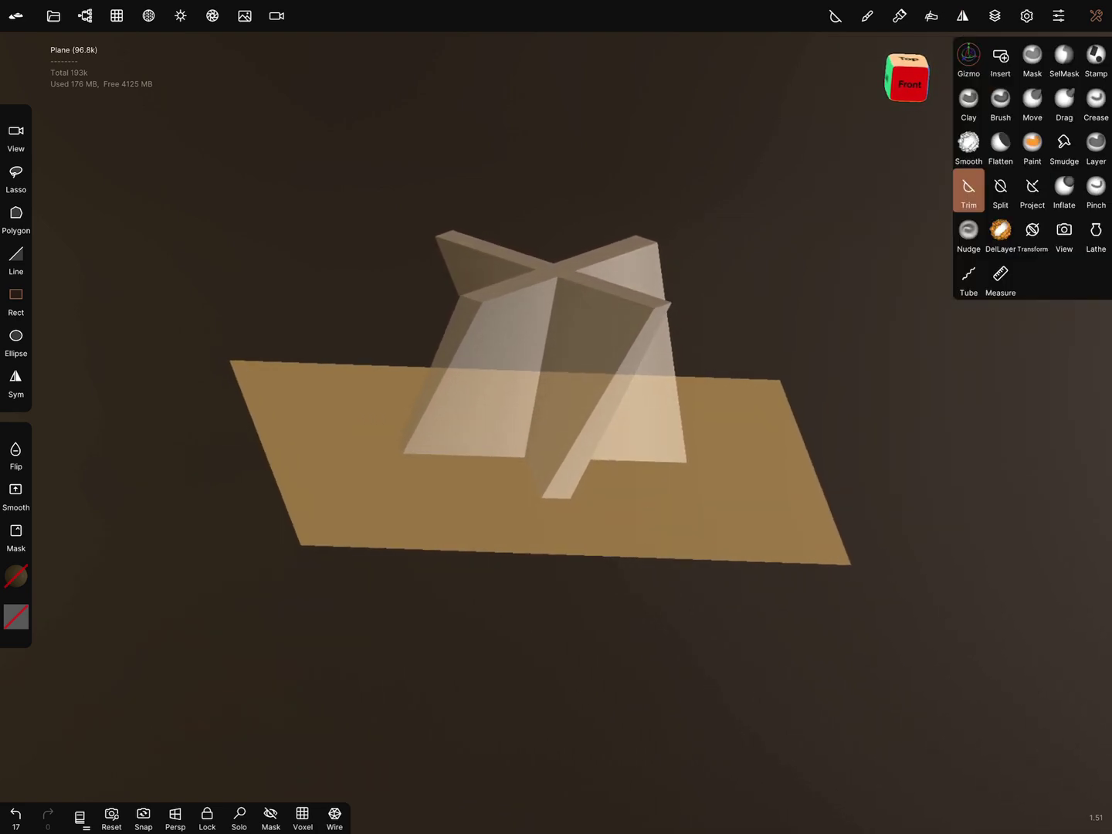
click(962, 15)
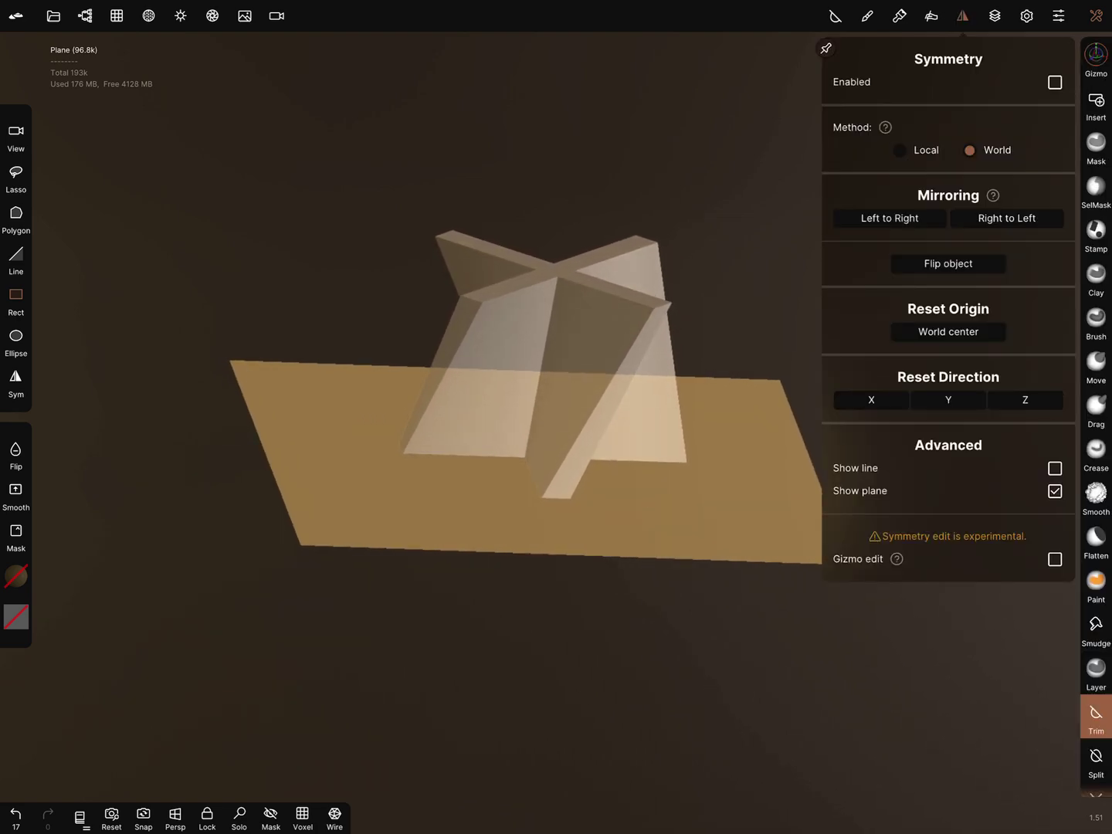
click(948, 263)
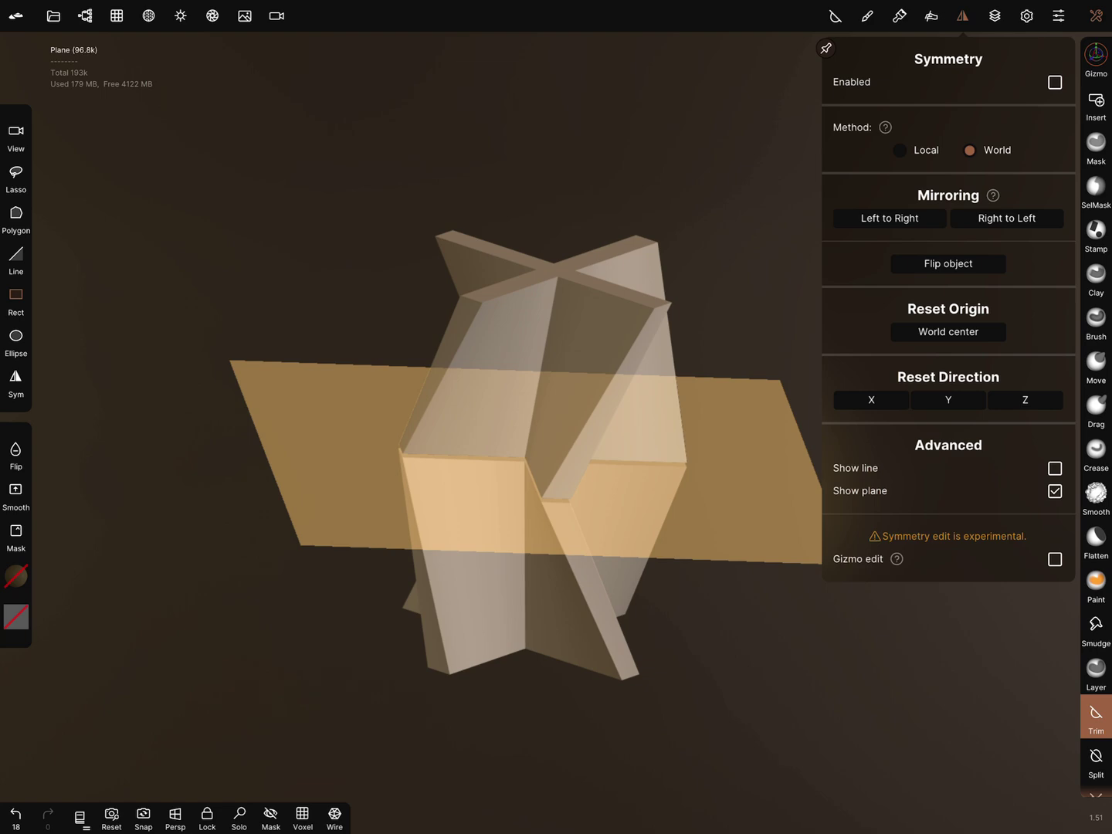
click(1096, 58)
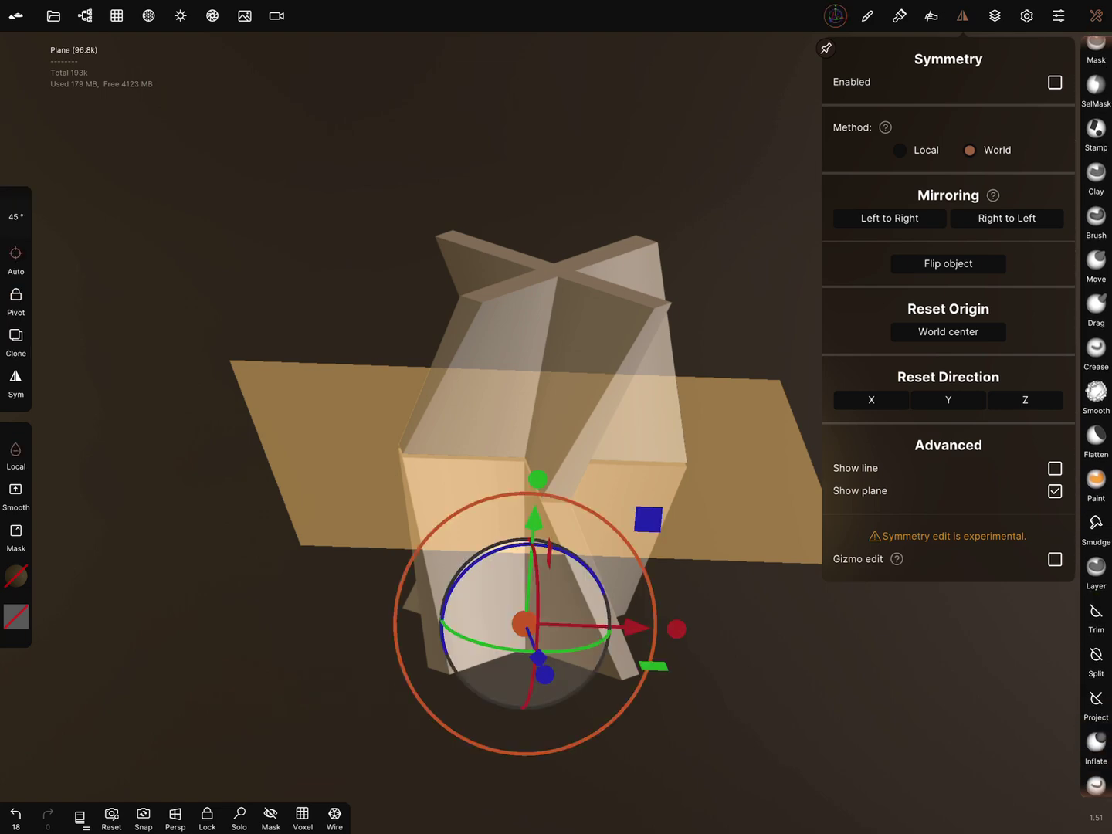
Step: Raise one cross piece along the vertical axis, undoing two unwanted transforms
click(1096, 16)
drag(539, 479, 540, 348)
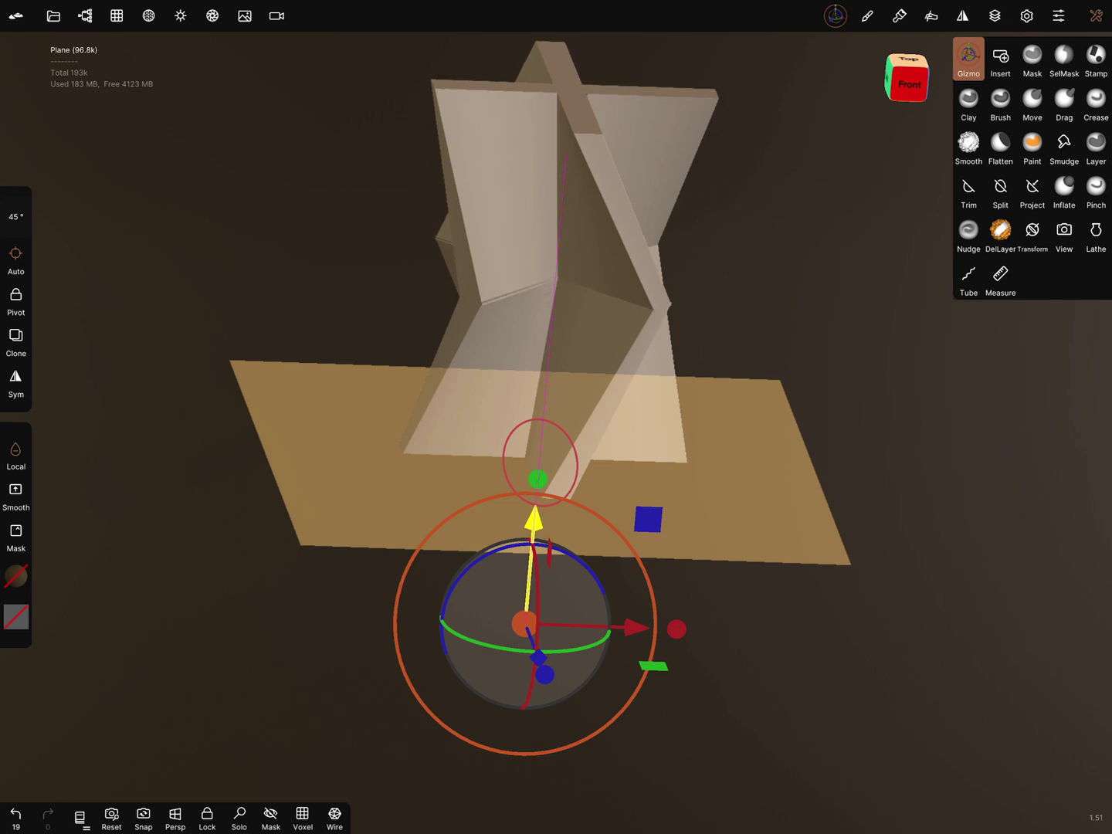
drag(533, 518, 567, 147)
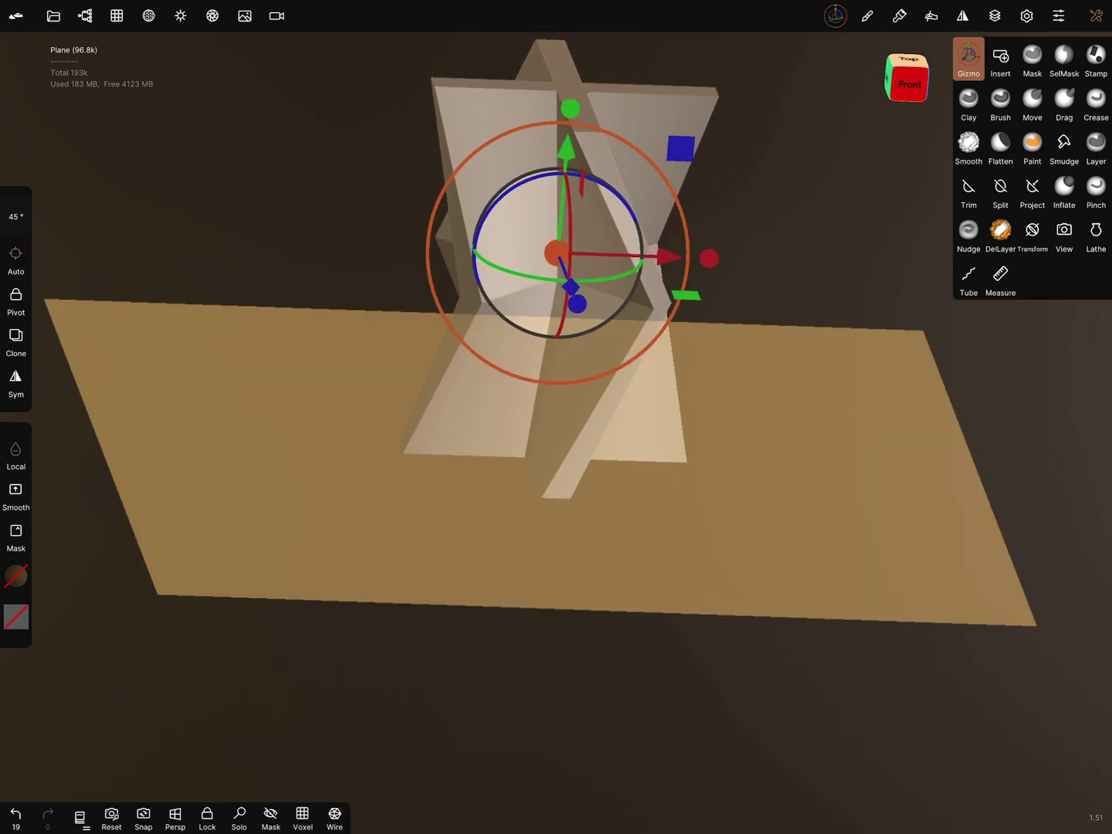
drag(650, 504, 696, 464)
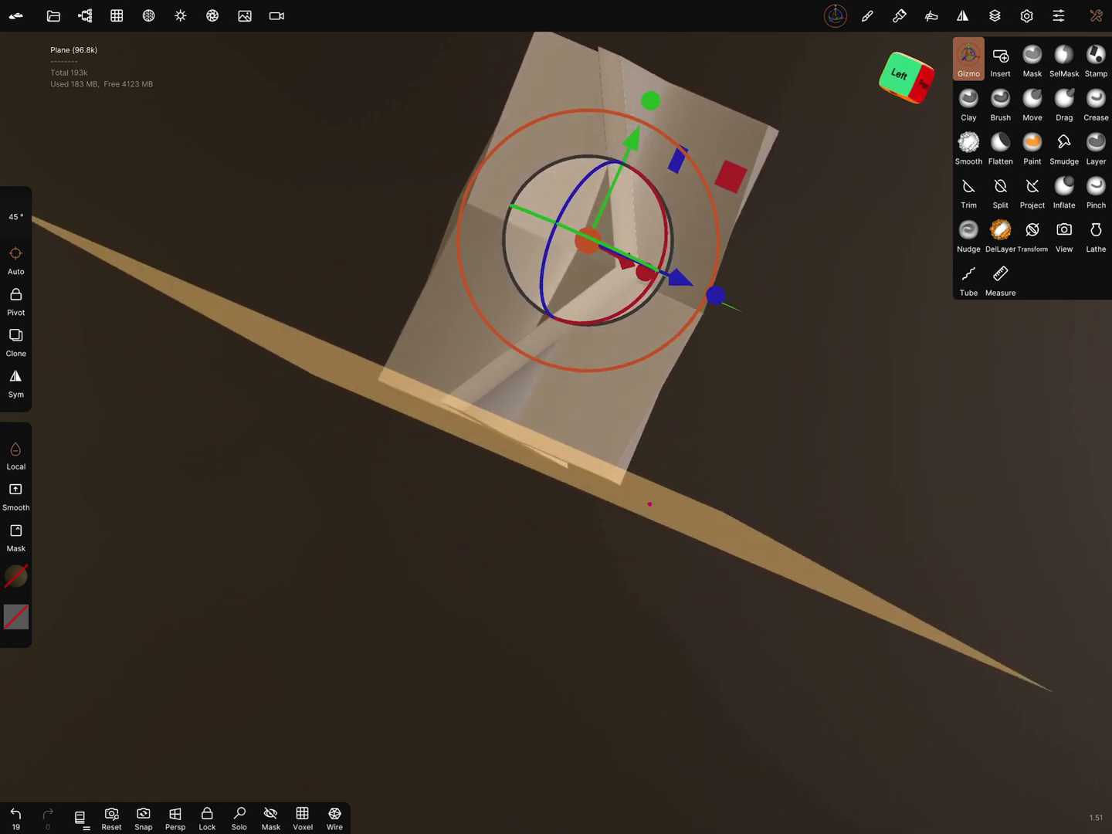
mouse_move(650, 504)
mouse_down()
mouse_move(566, 522)
mouse_move(587, 531)
mouse_up()
key(ctrl+z)
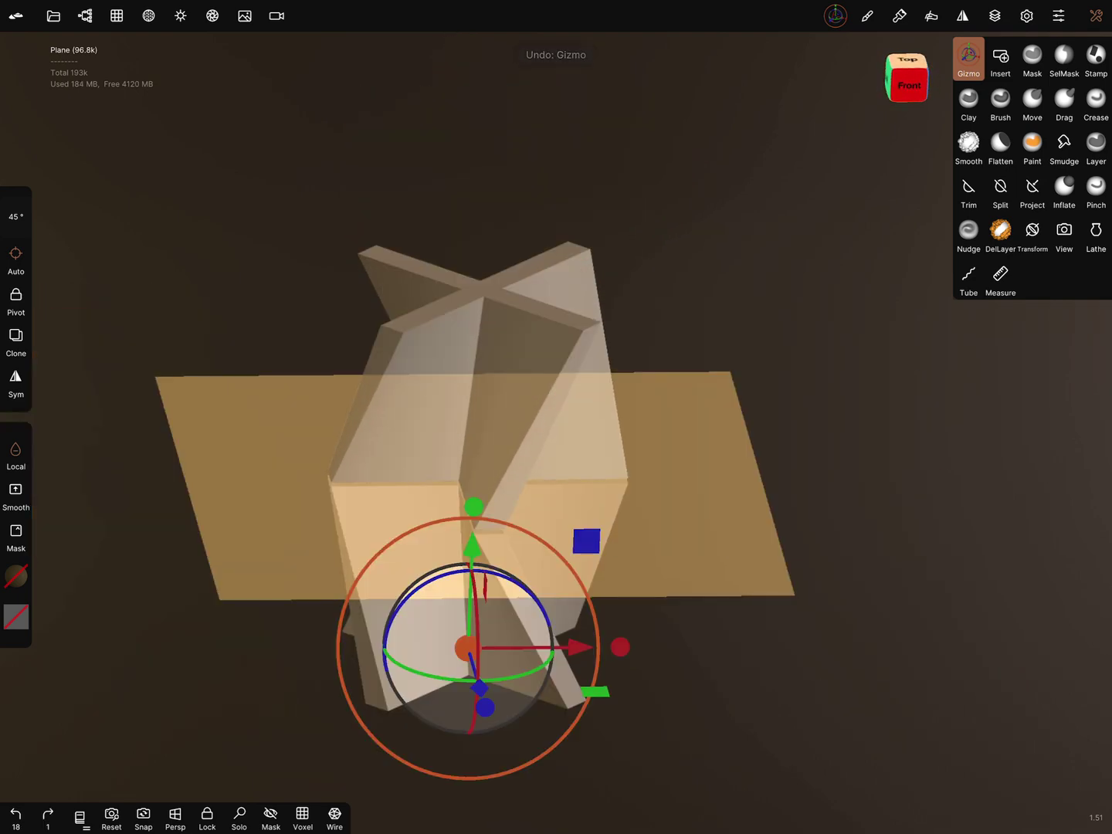
key(ctrl+z)
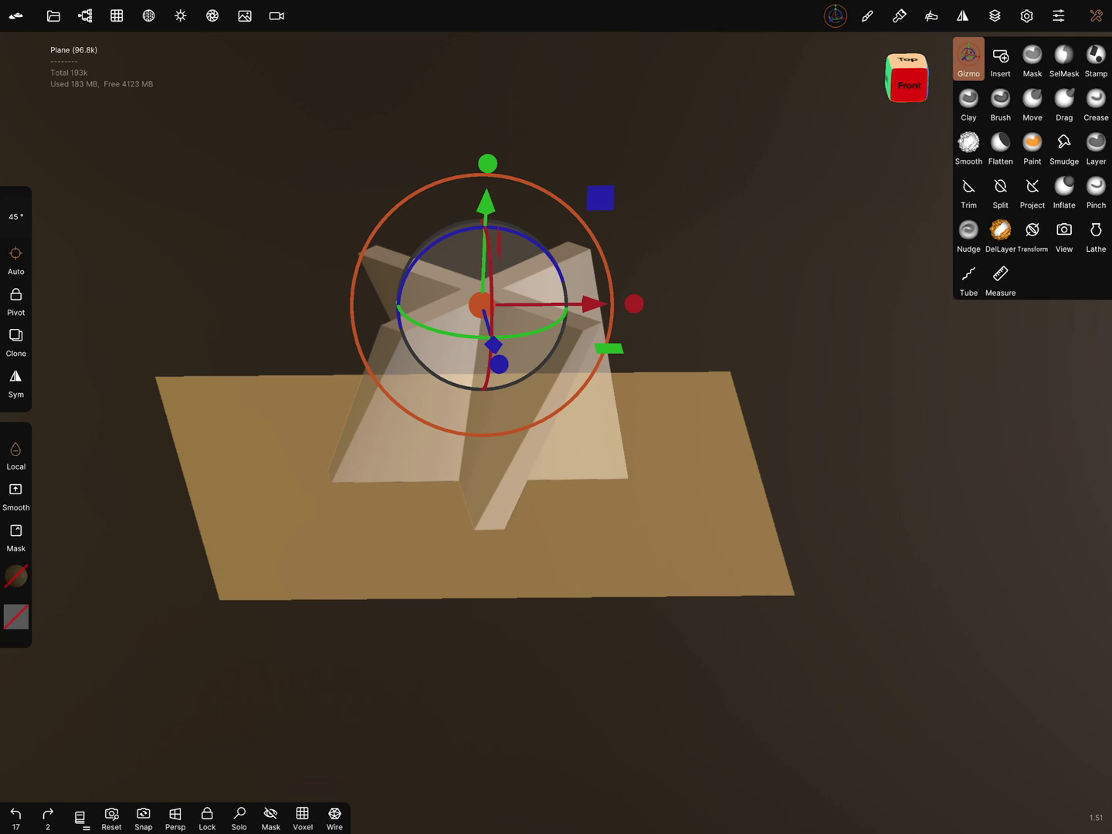
drag(486, 202, 489, 23)
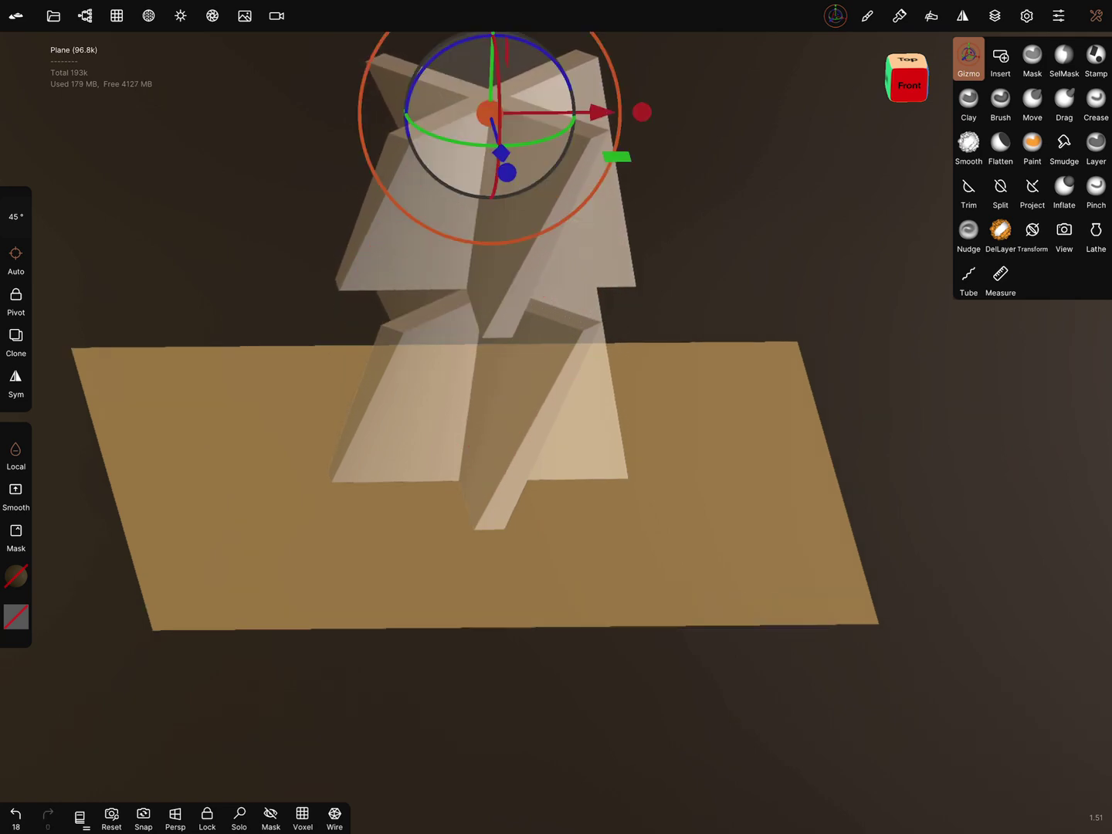
Step: In Front view, seat the upper piece on the lower and rotate it about 45° vertically
click(908, 85)
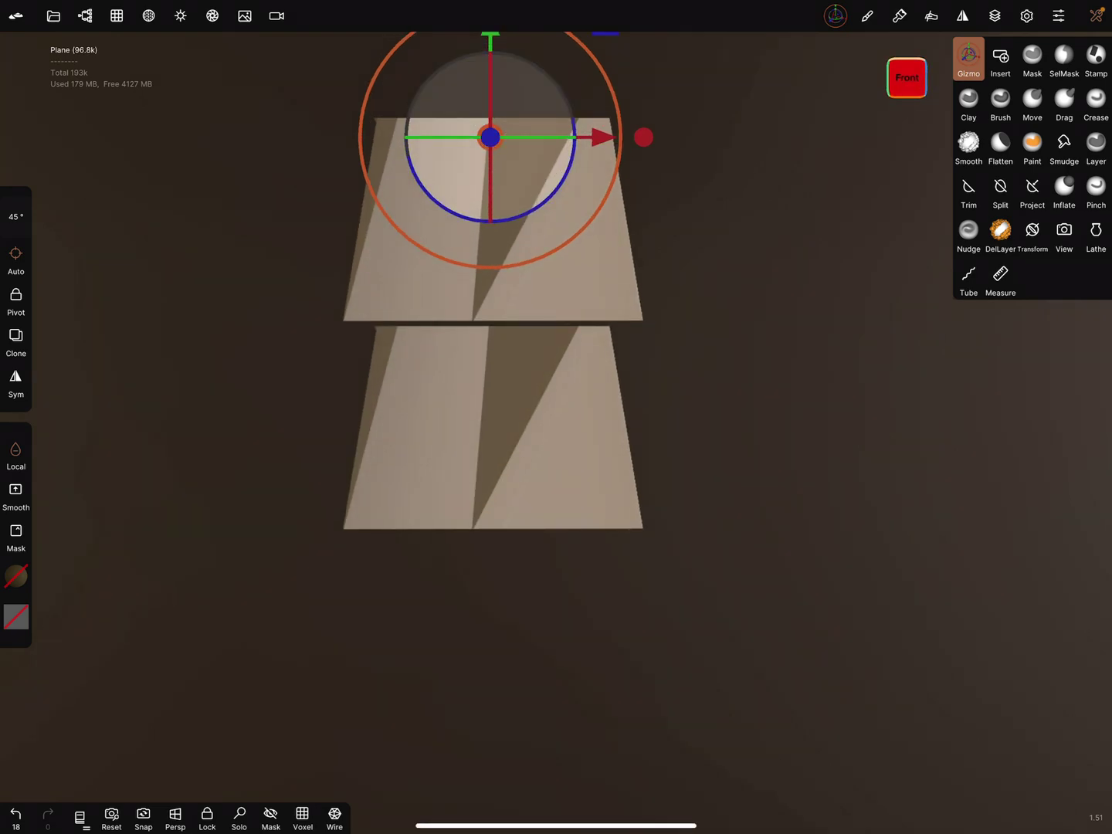
drag(491, 43, 491, 47)
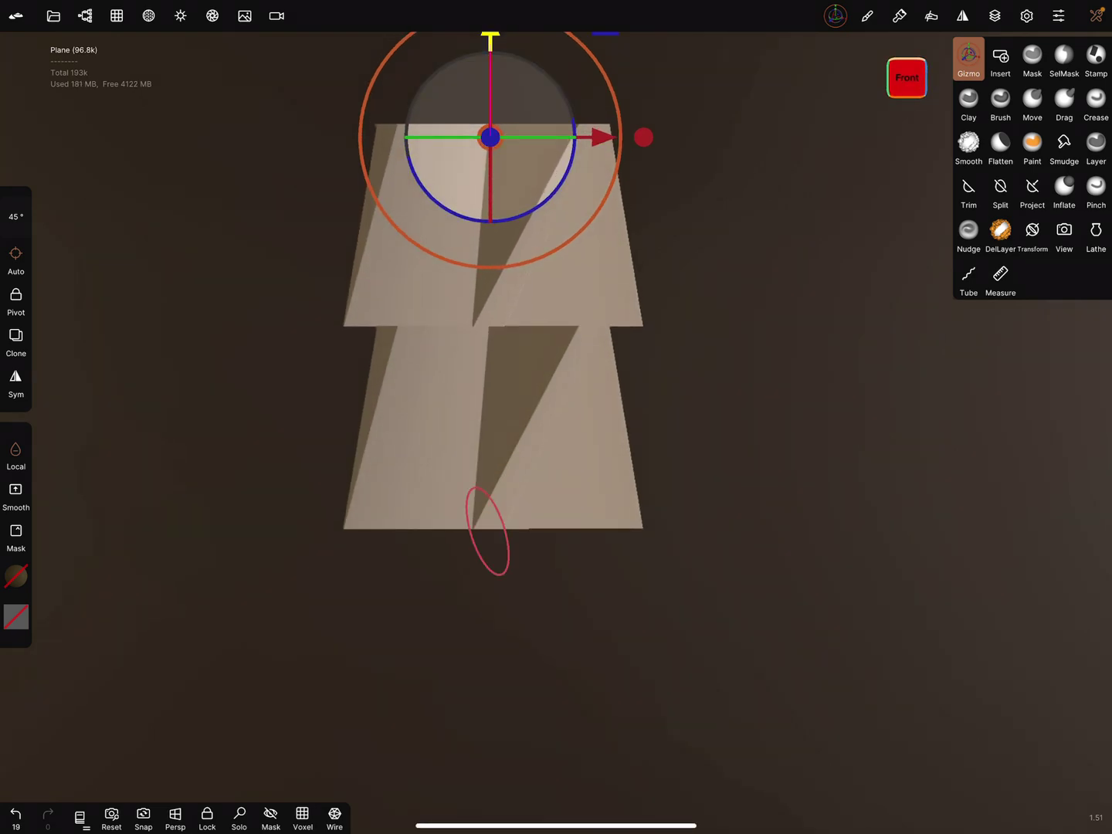
drag(491, 47, 491, 53)
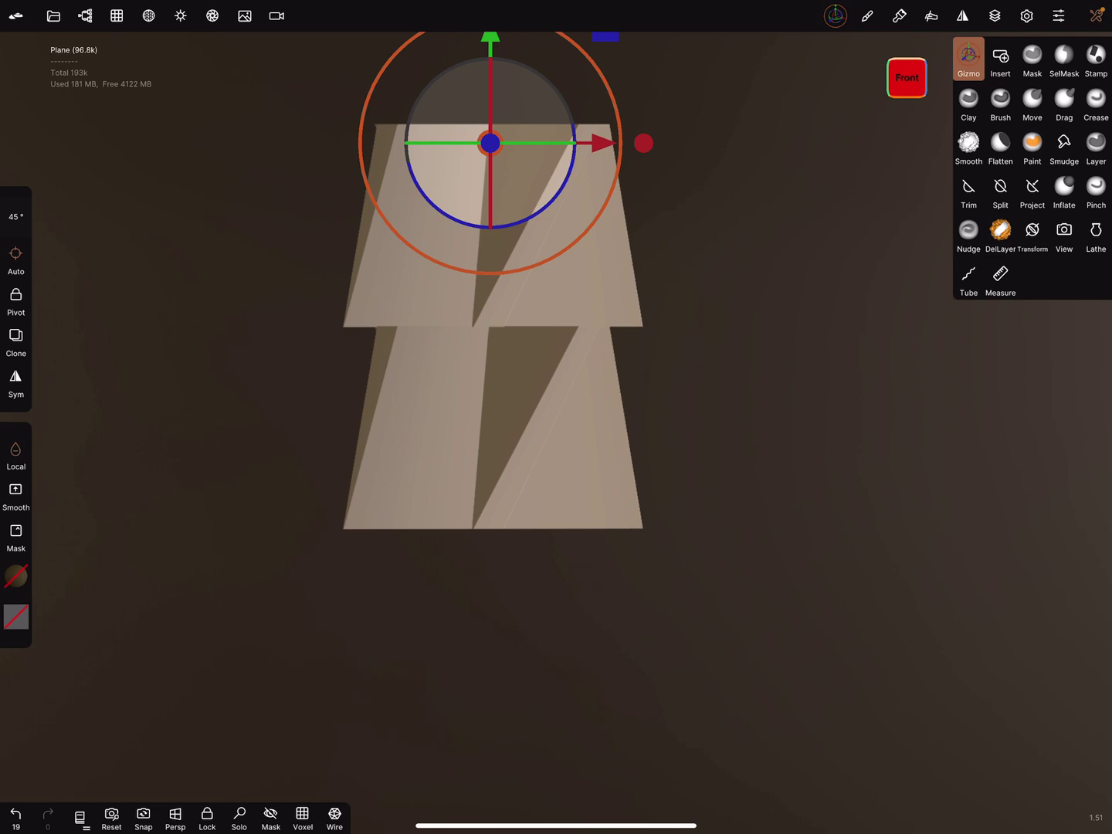
drag(586, 495, 588, 610)
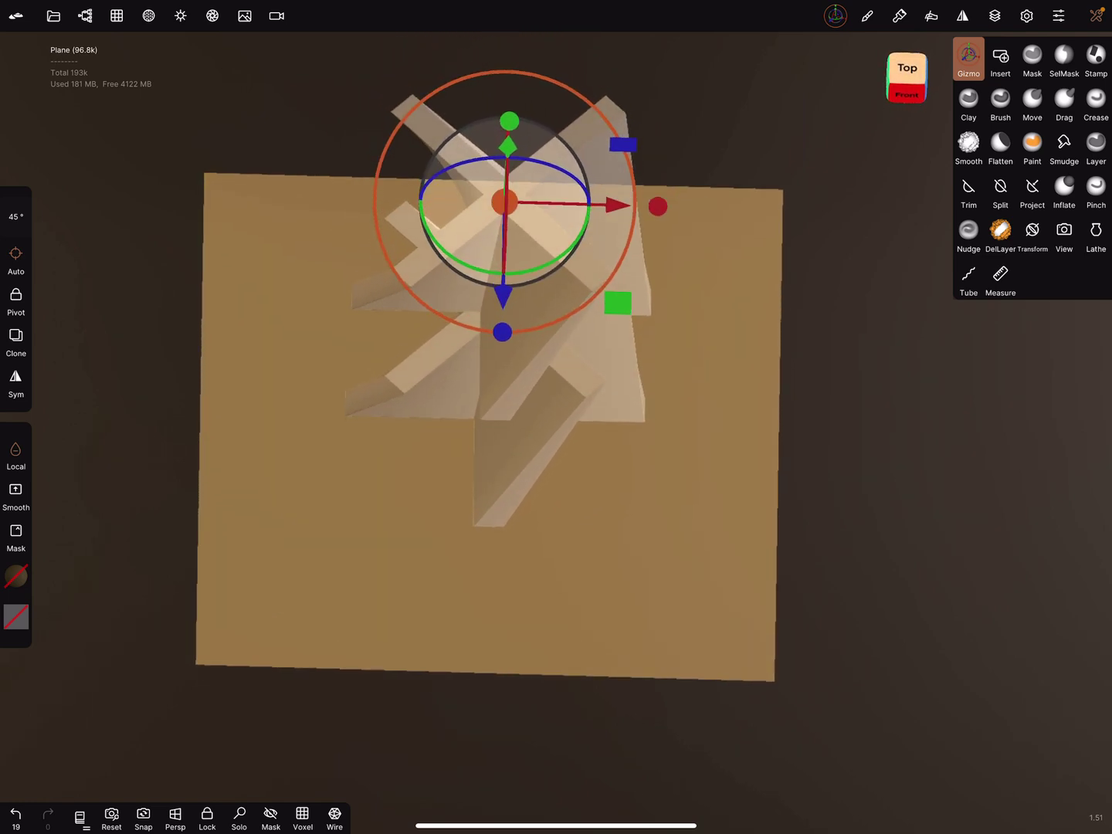
drag(540, 269, 588, 247)
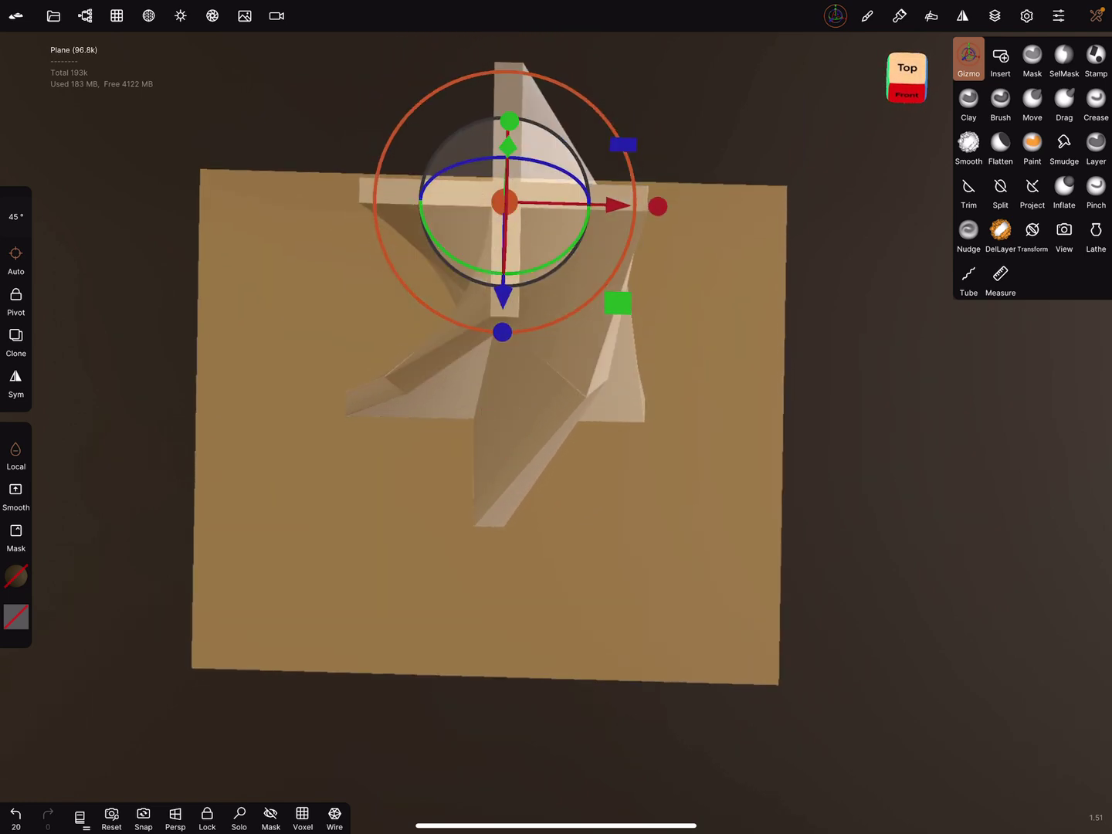
drag(586, 610, 585, 530)
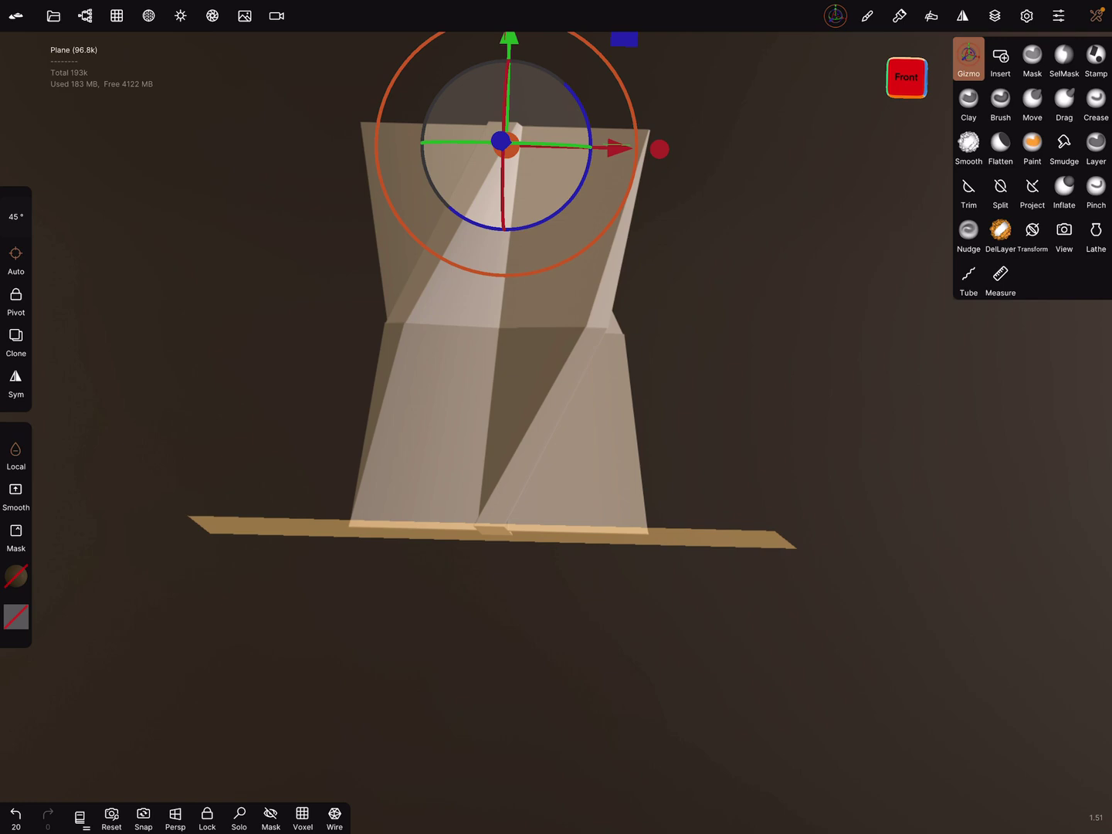
click(85, 15)
Step: Select both Plane cross pieces and Simple merge them into one 193k-face mesh
click(47, 119)
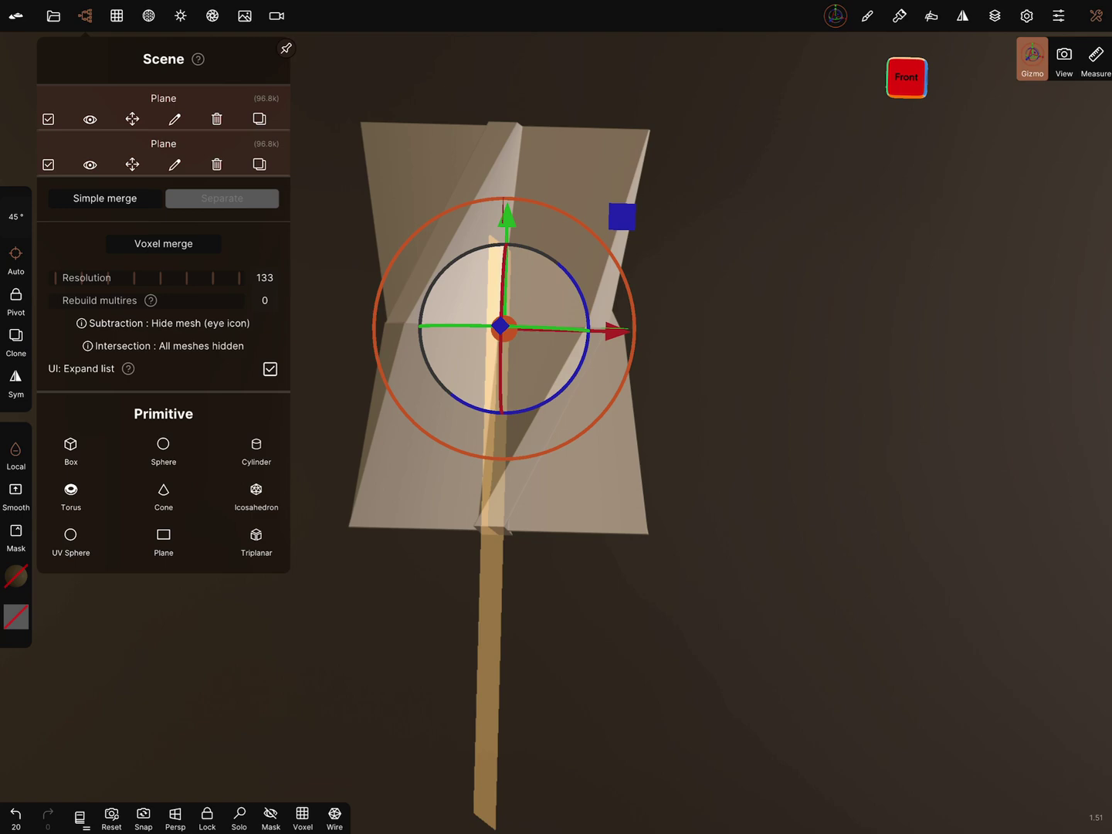
click(104, 198)
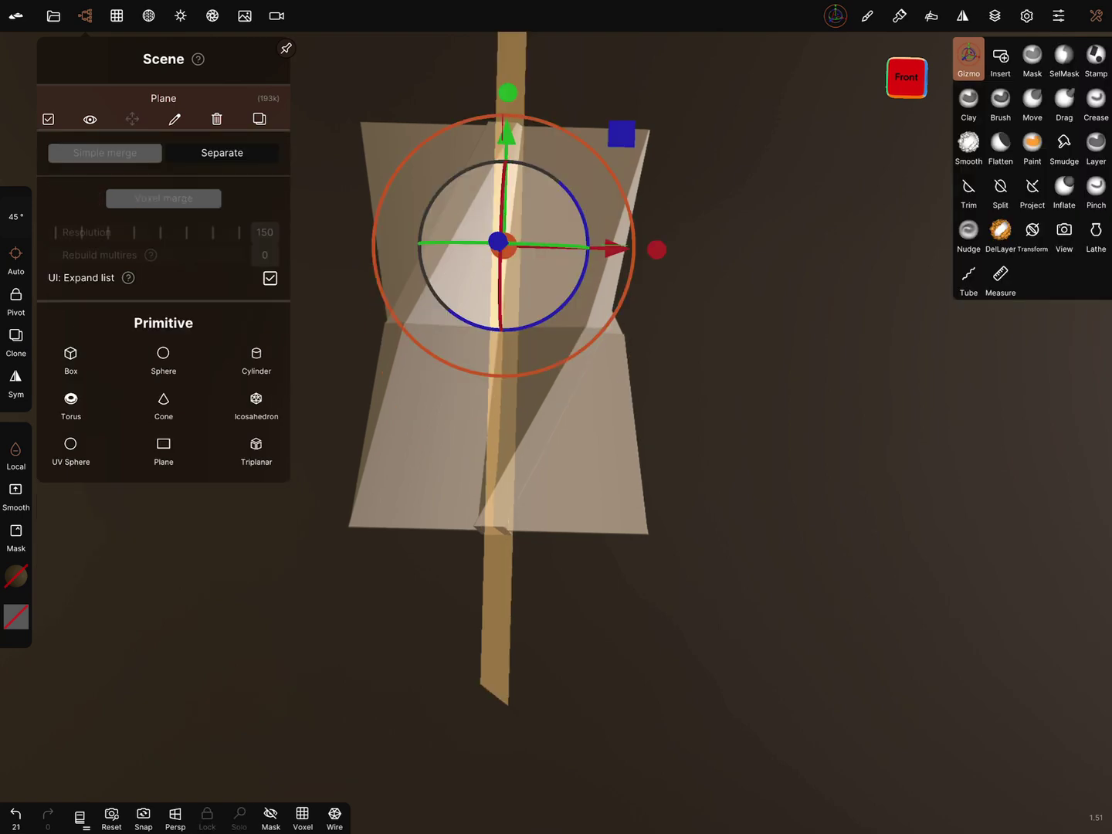
drag(772, 425, 773, 479)
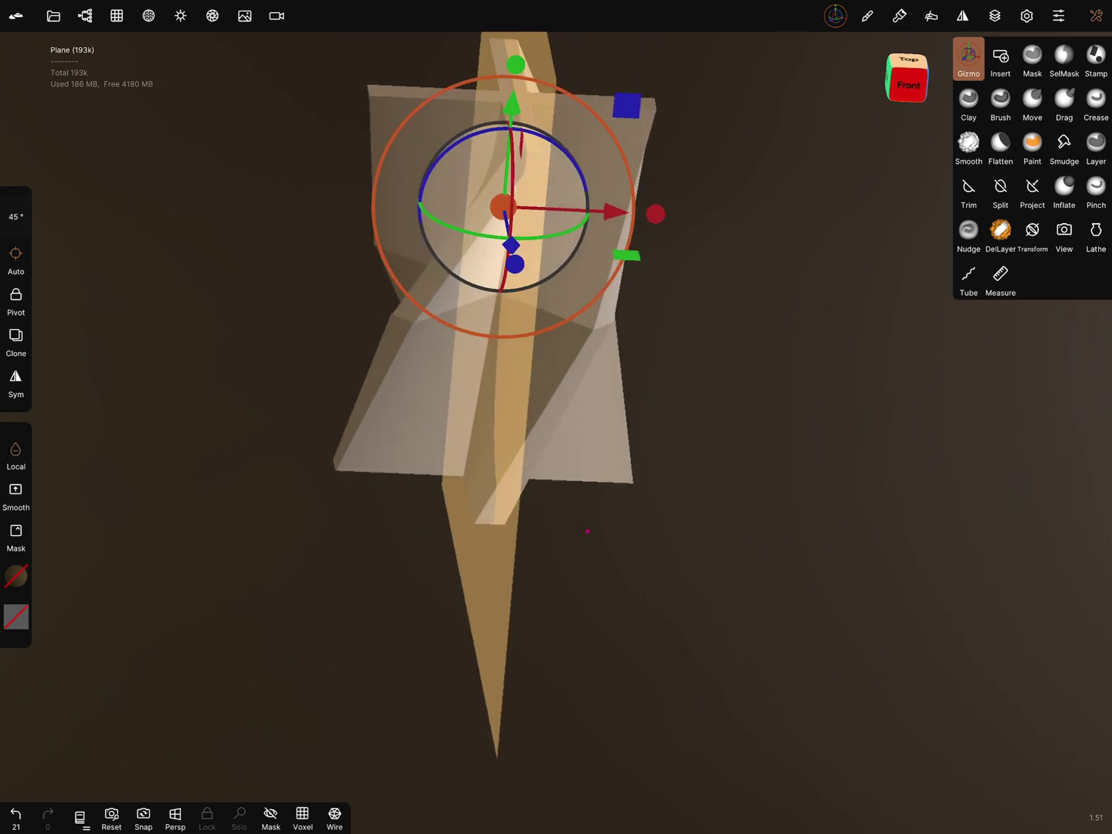
click(85, 16)
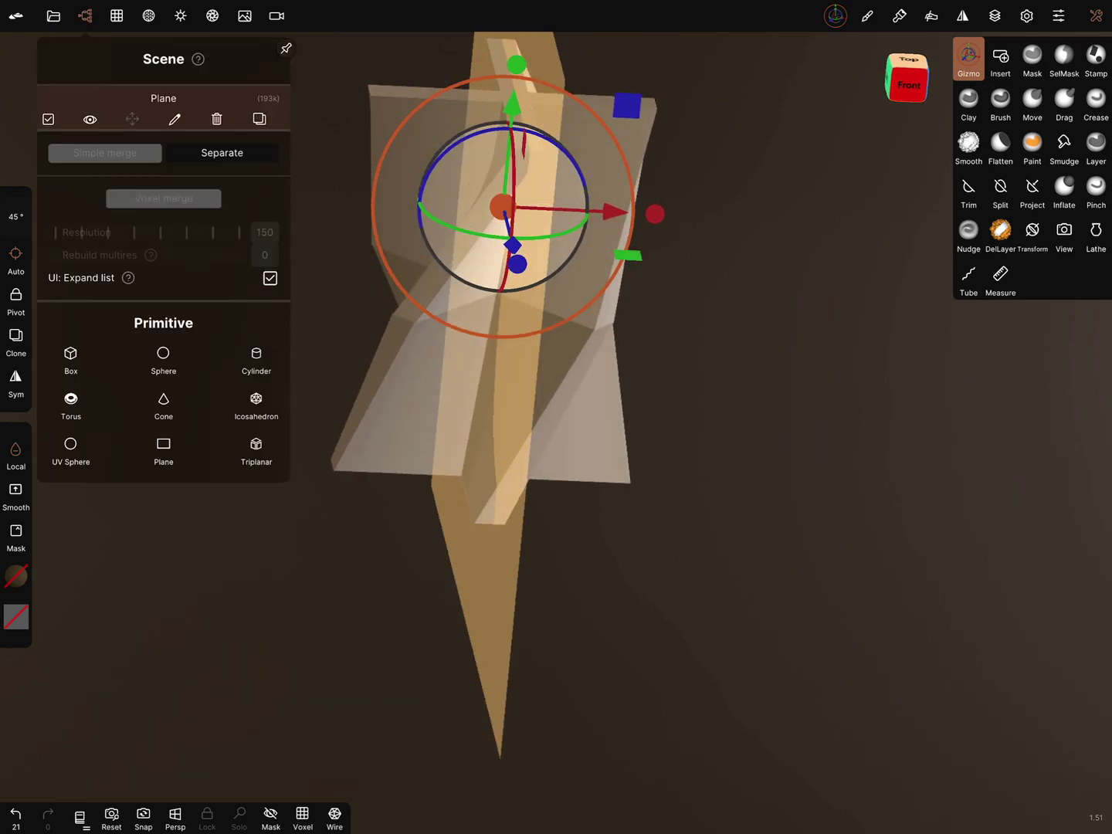
Step: Duplicate the merged section and raise the copy along Y to sit atop the column
click(260, 119)
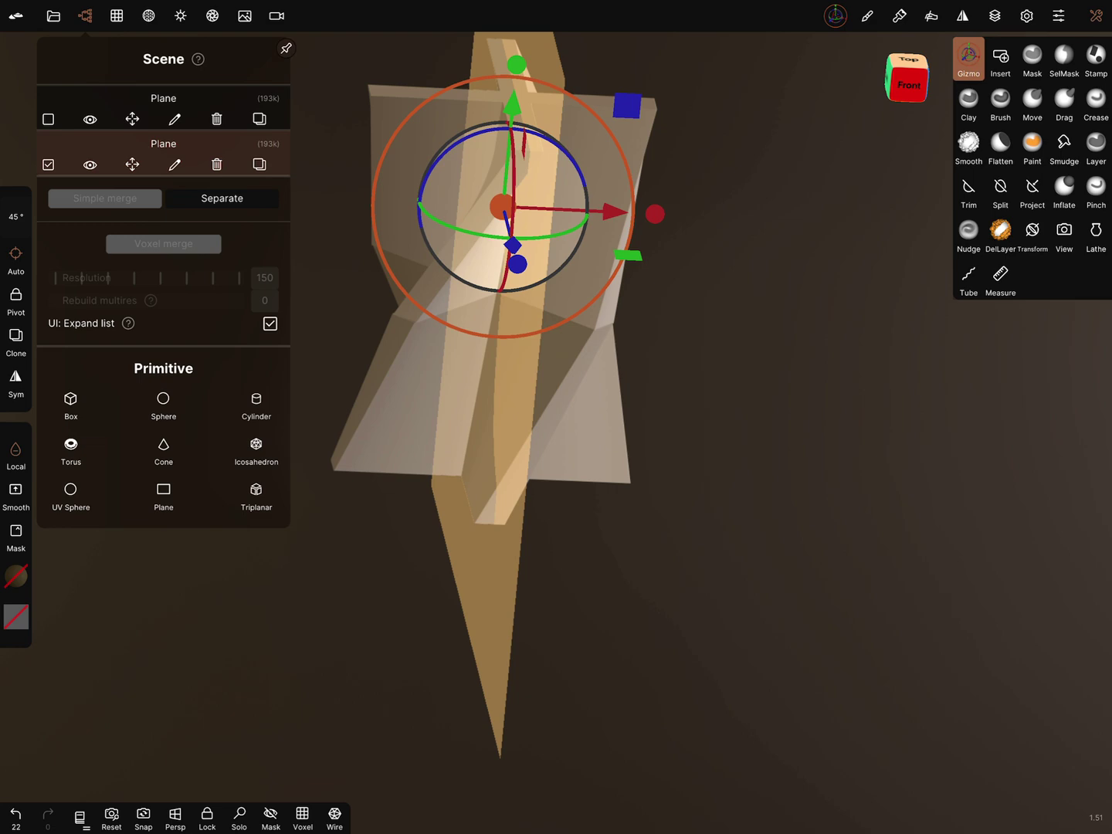
drag(772, 479, 773, 425)
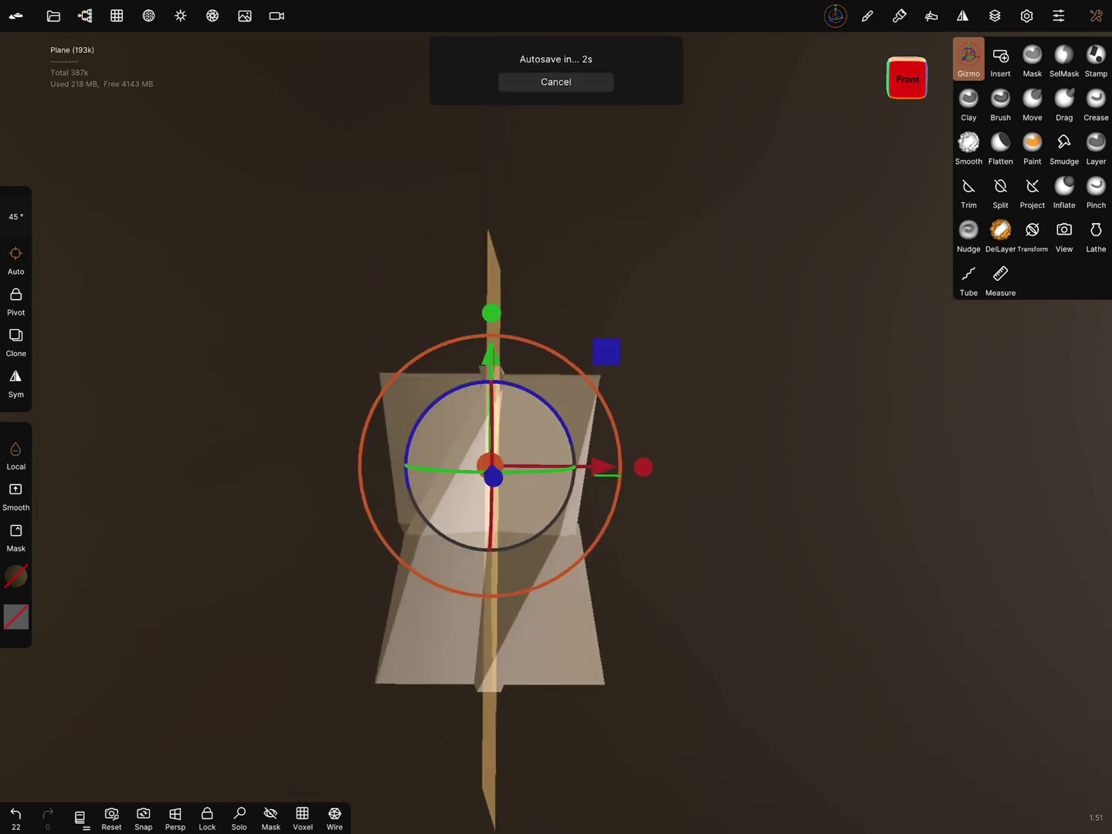
drag(490, 364, 491, 71)
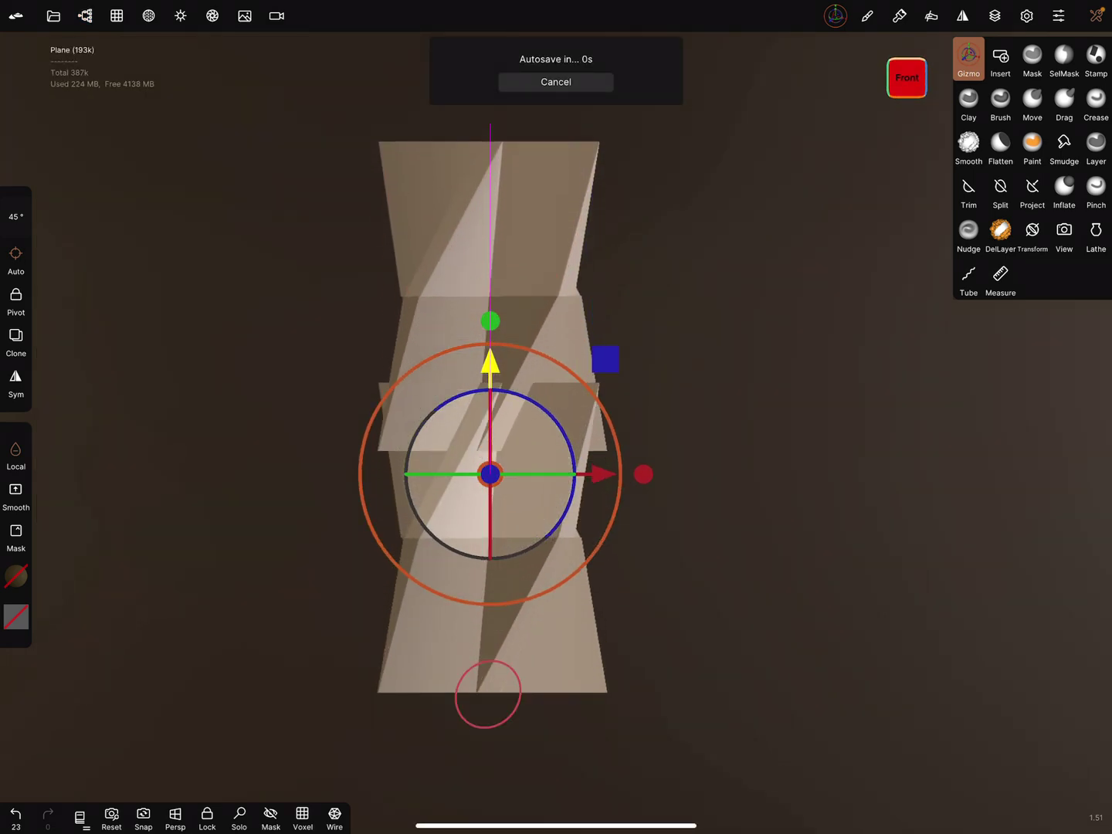
drag(490, 363, 491, 346)
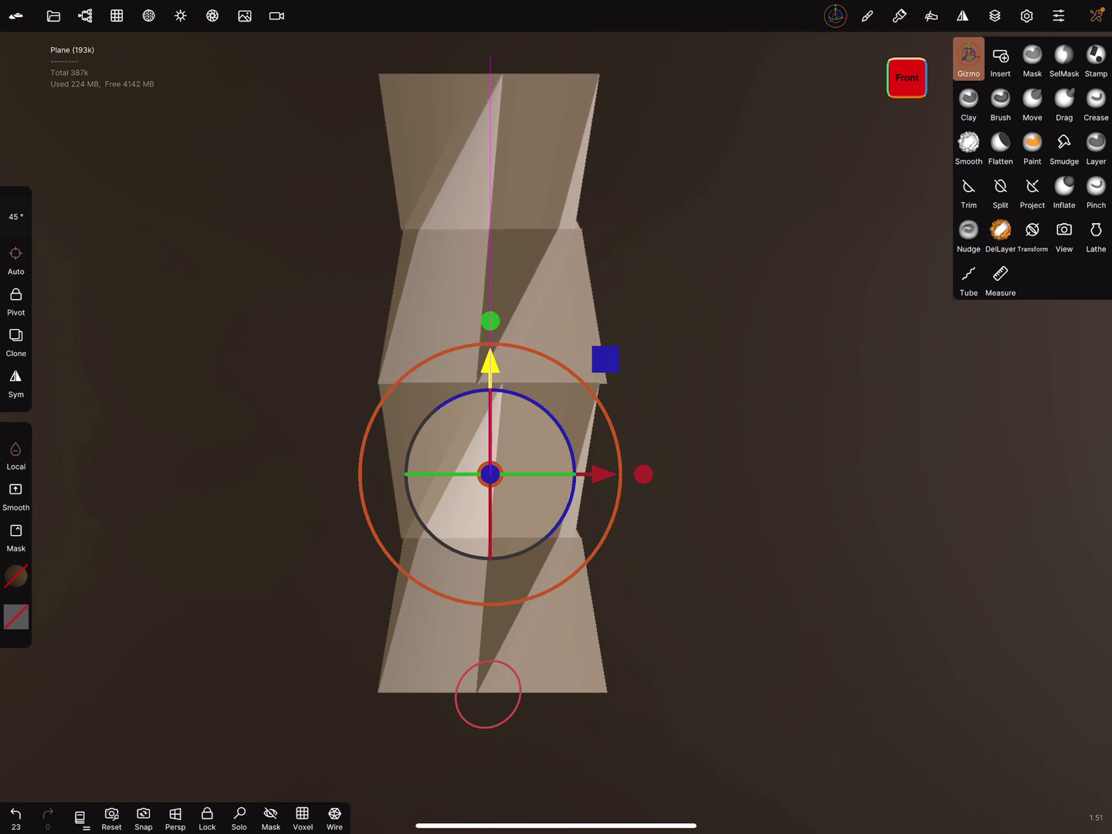
drag(487, 694, 487, 383)
Step: Check the four-tier stack, glance at symmetry settings, and view it from the Front
drag(494, 680, 565, 694)
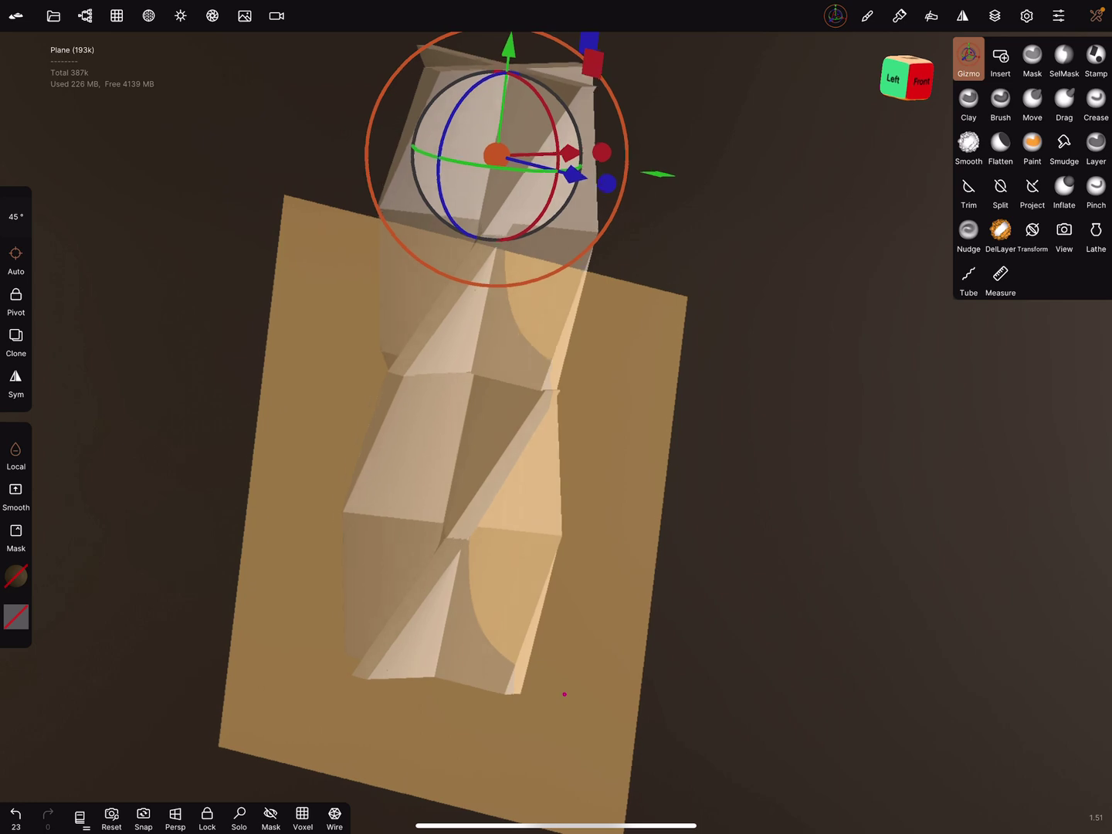
click(963, 15)
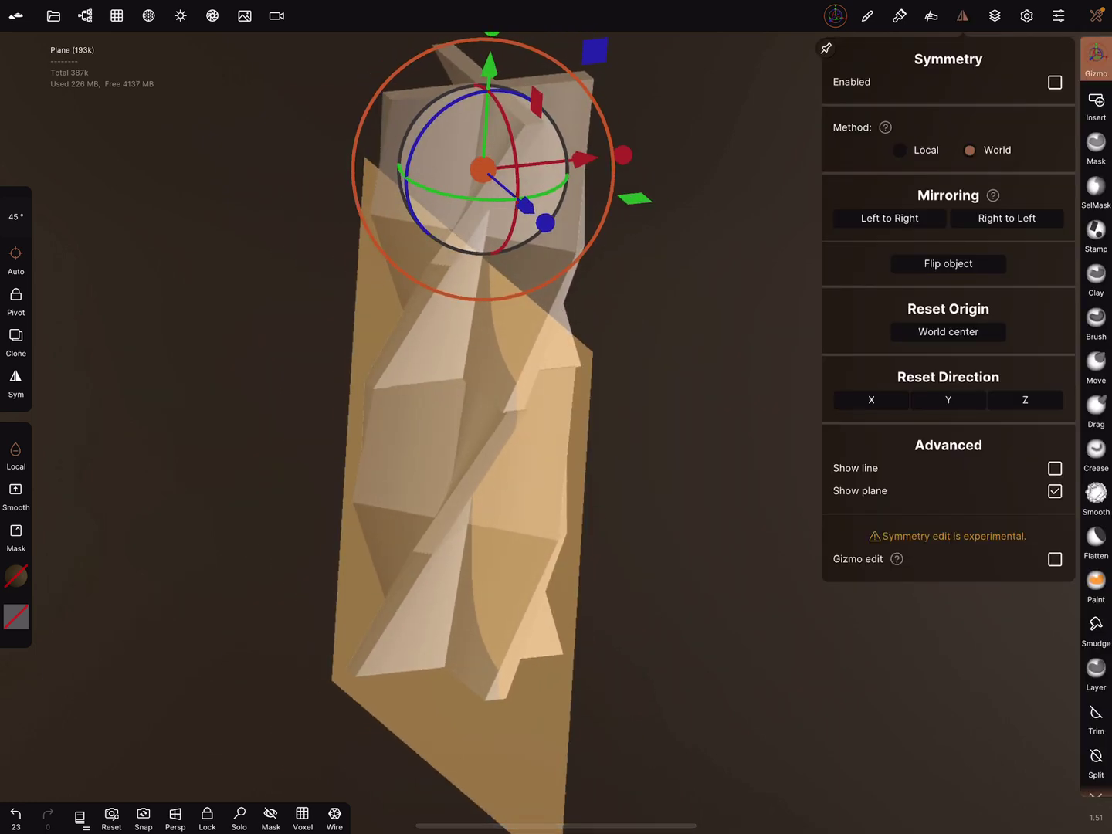
click(1096, 15)
click(914, 84)
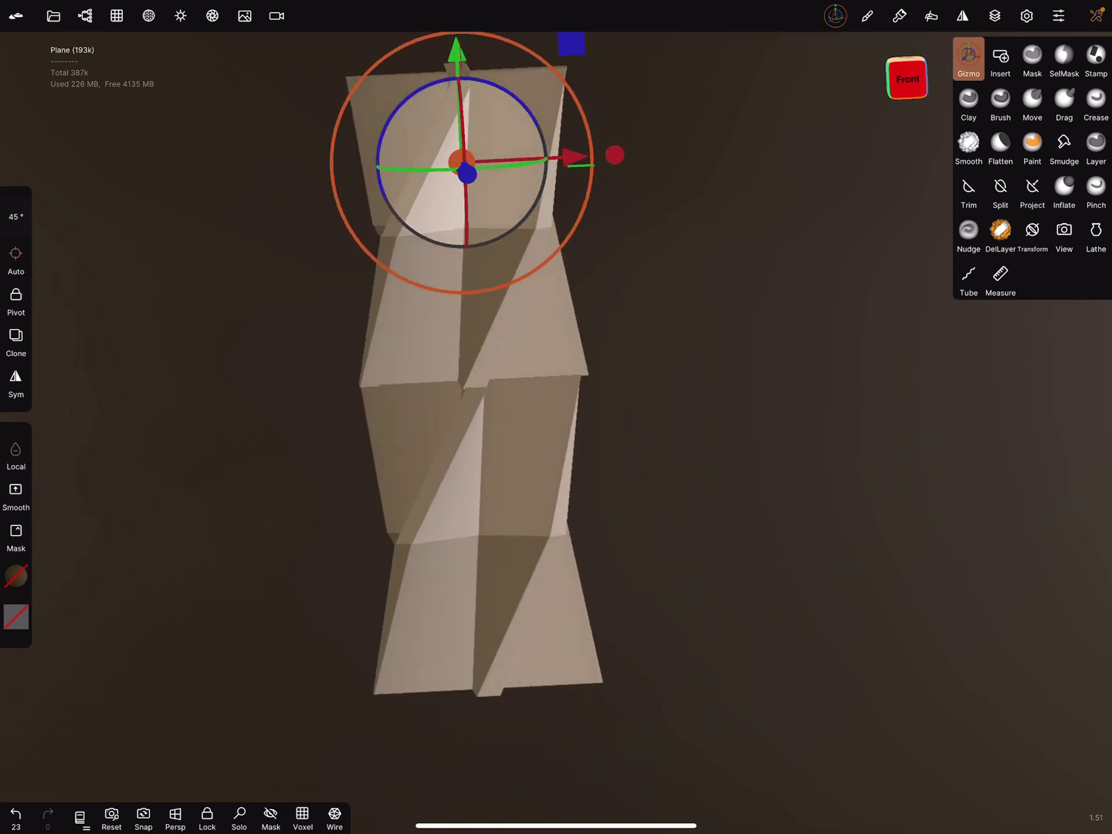